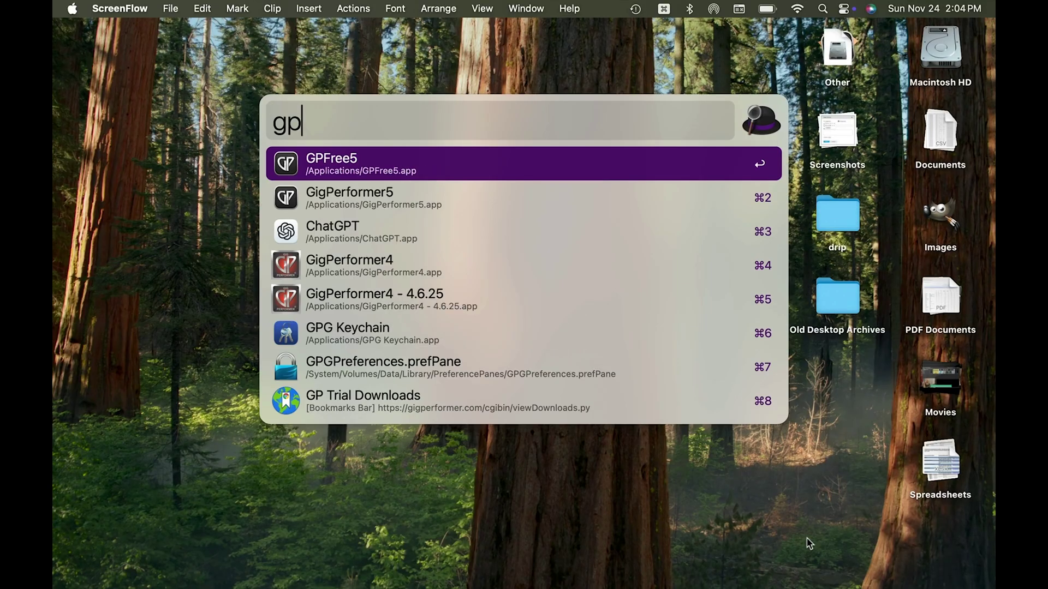
- Launch GPFree5 from Alfred with the query gp to open Gig Performer's Cherry Audio rackspace
key(Return)
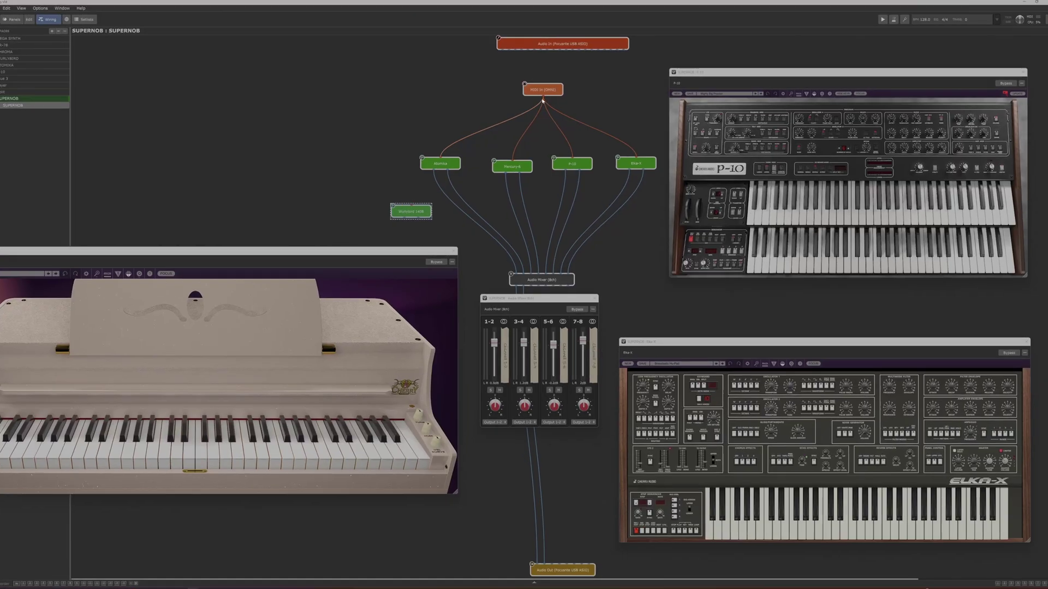
- Wire MIDI In to the Wurlybird 140B block and marquee-select the Chroma, Atomika and P-10 blocks
drag(542, 100, 413, 206)
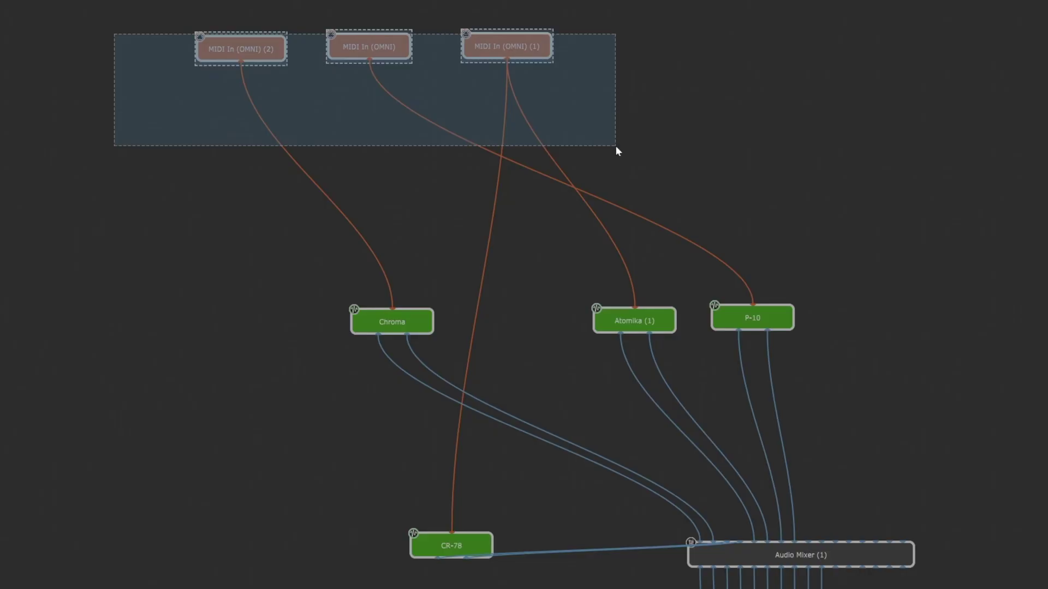
drag(617, 147, 802, 331)
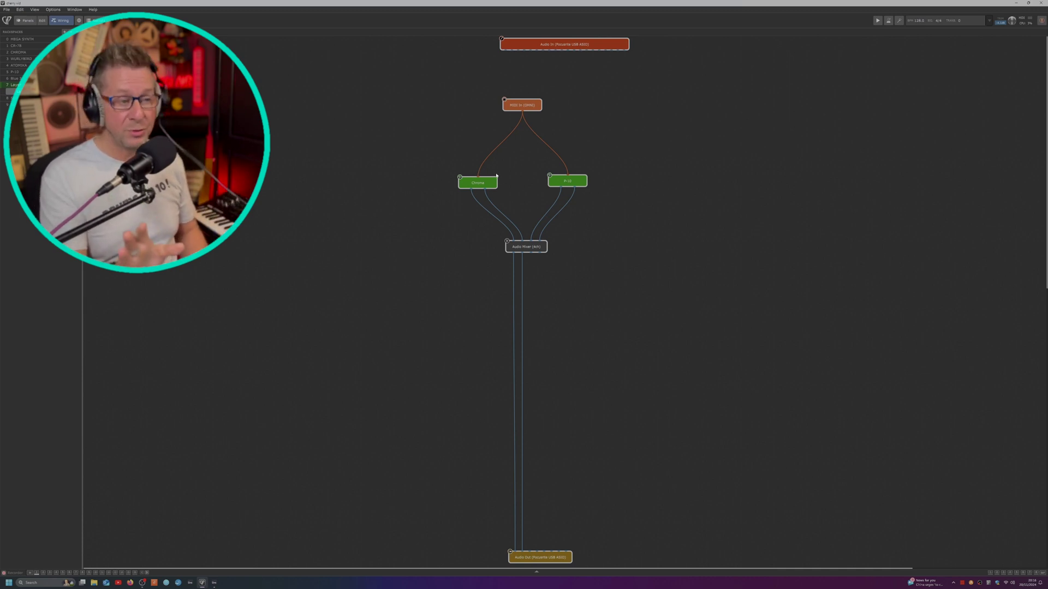
- Open the Chroma and P-10 synth editors from the wiring, then close both
double_click(477, 183)
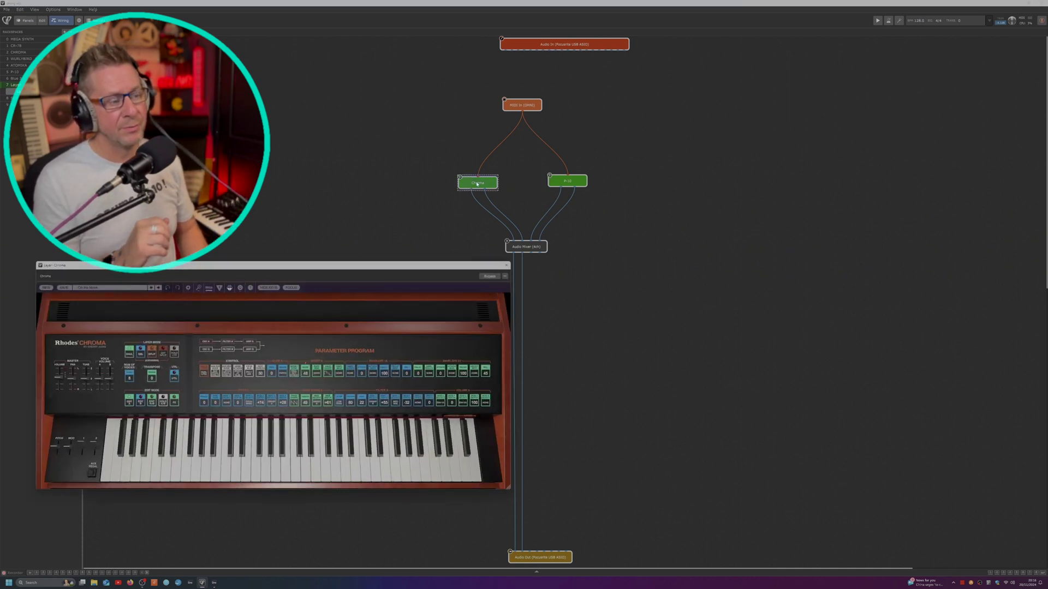
double_click(567, 182)
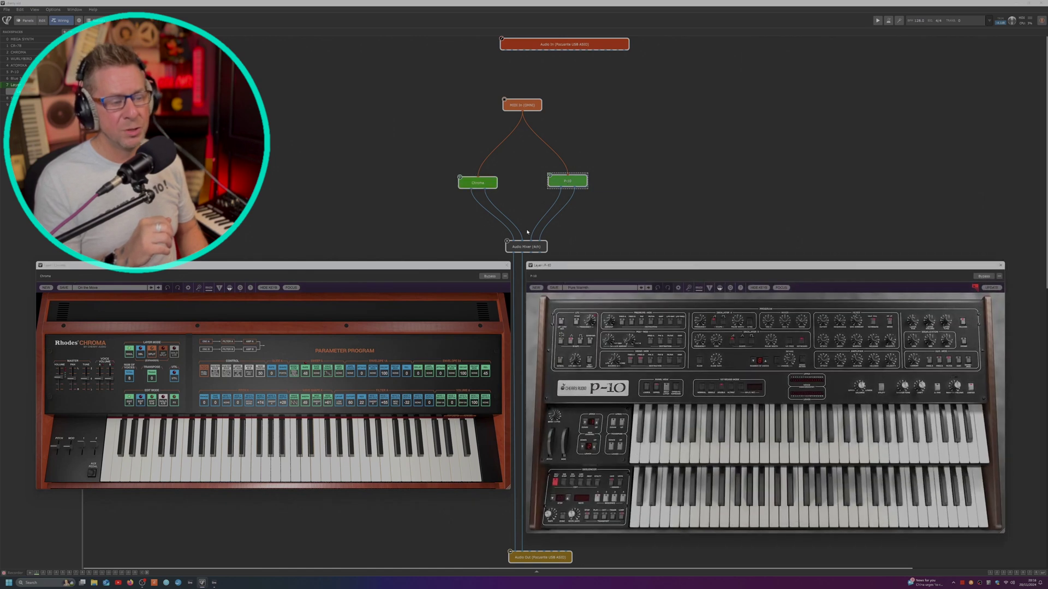
key(Escape)
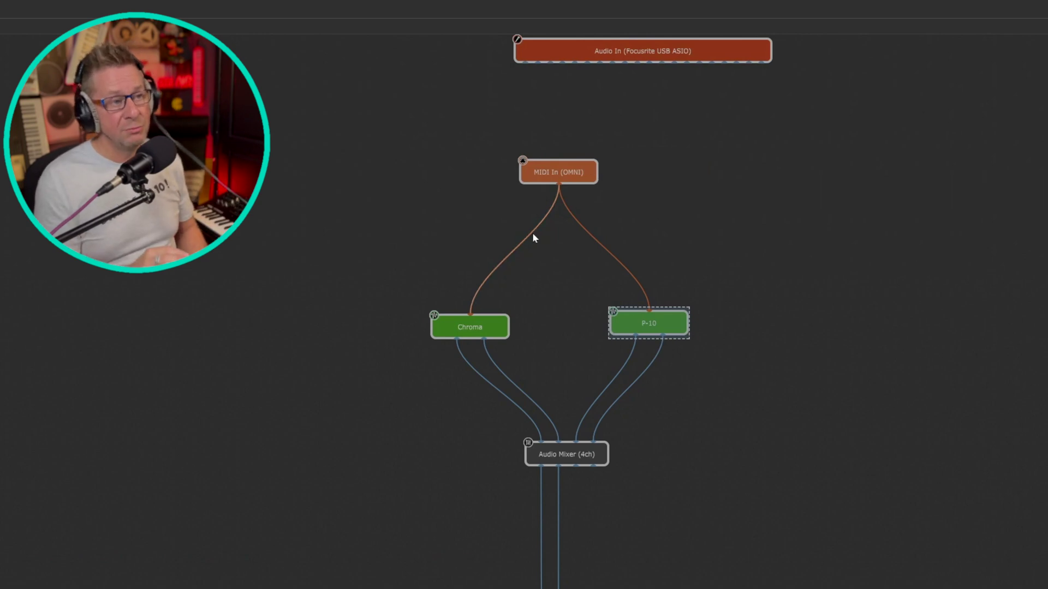
drag(533, 234, 471, 212)
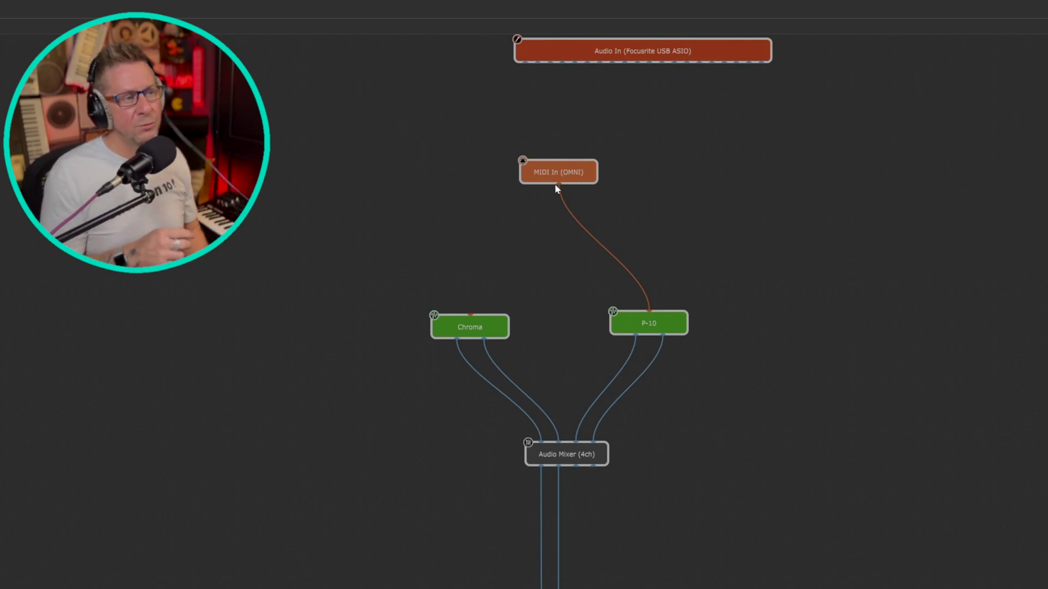
drag(553, 206, 471, 315)
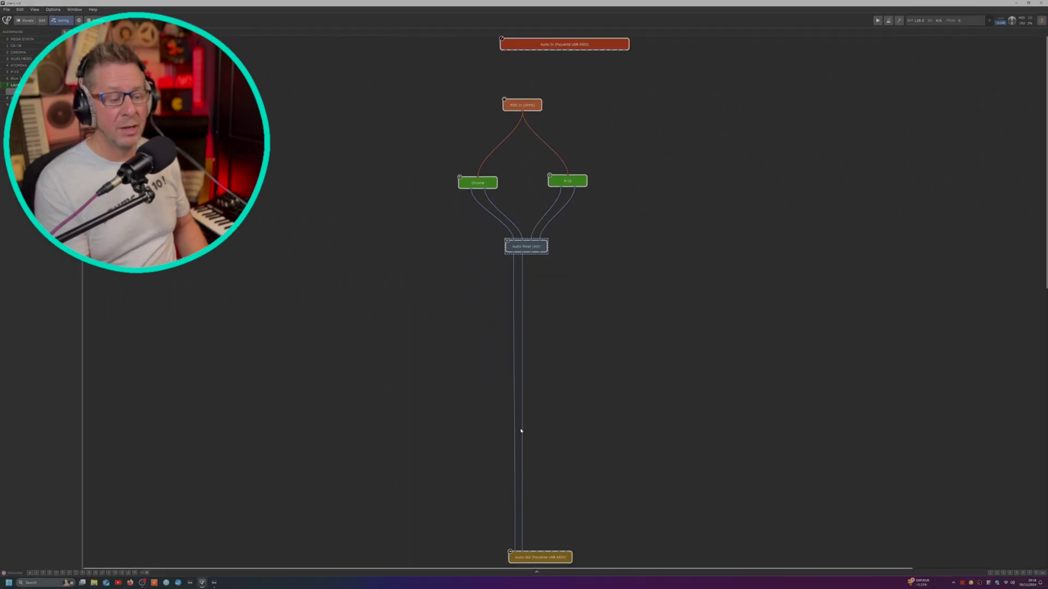
- Add a Cherry Audio CR-78 (VST) drum machine block and place it beside P-10
click(635, 300)
right_click(662, 200)
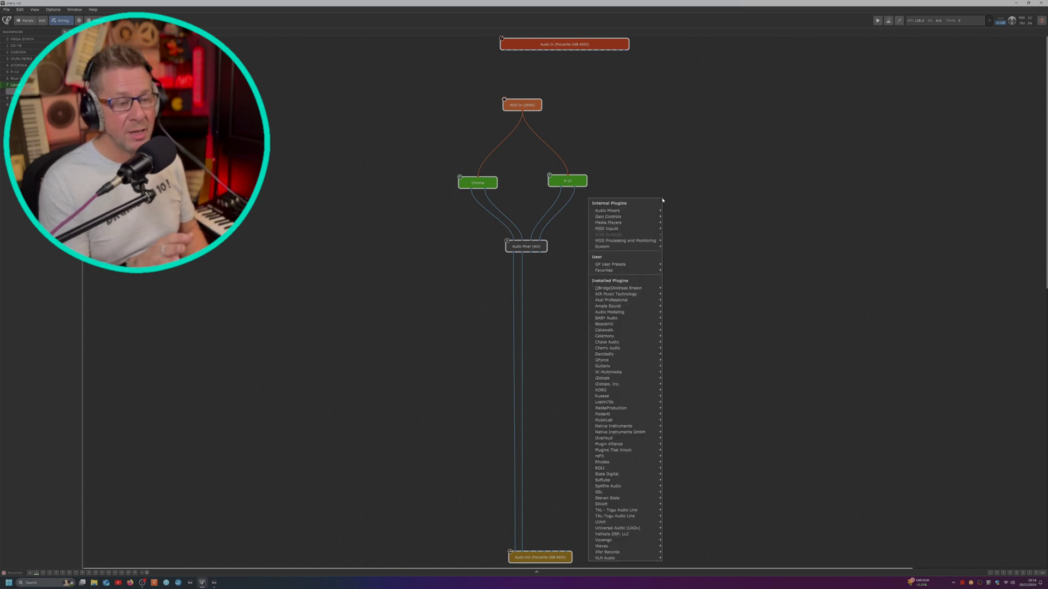
mouse_move(624, 349)
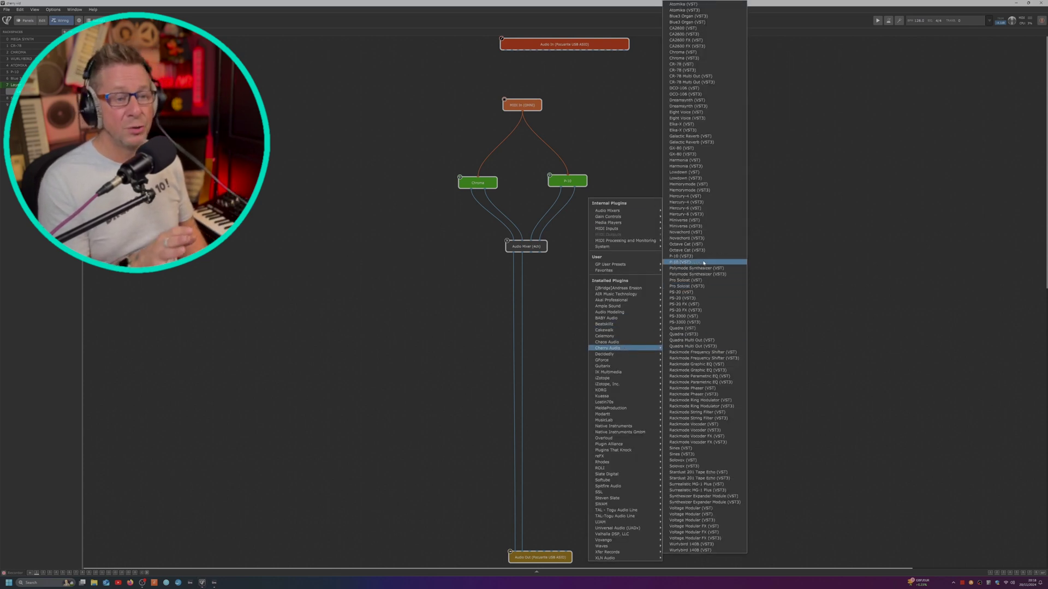
click(675, 64)
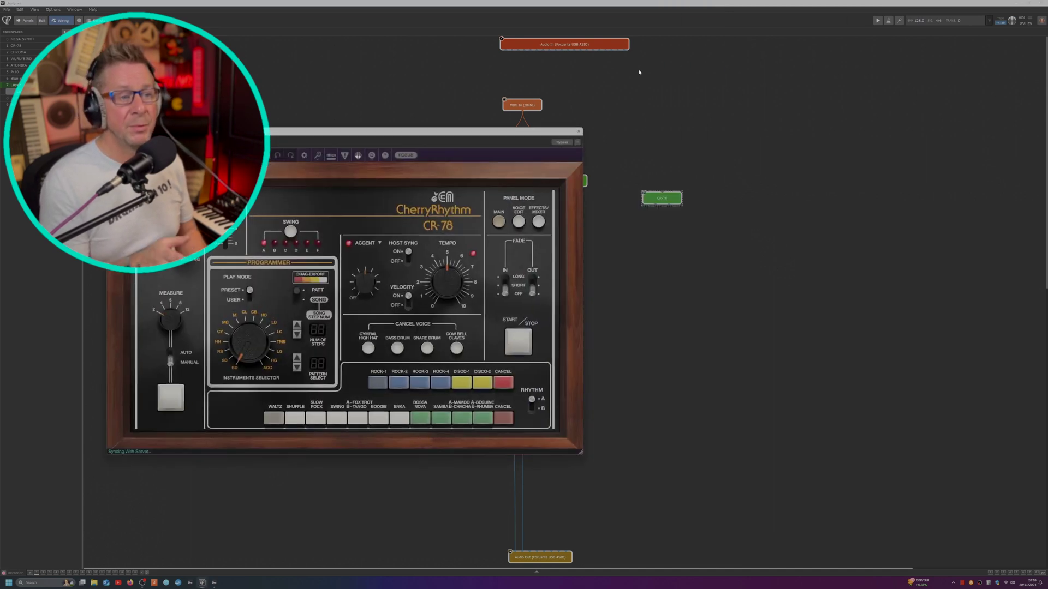
drag(496, 129, 437, 139)
drag(661, 197, 662, 180)
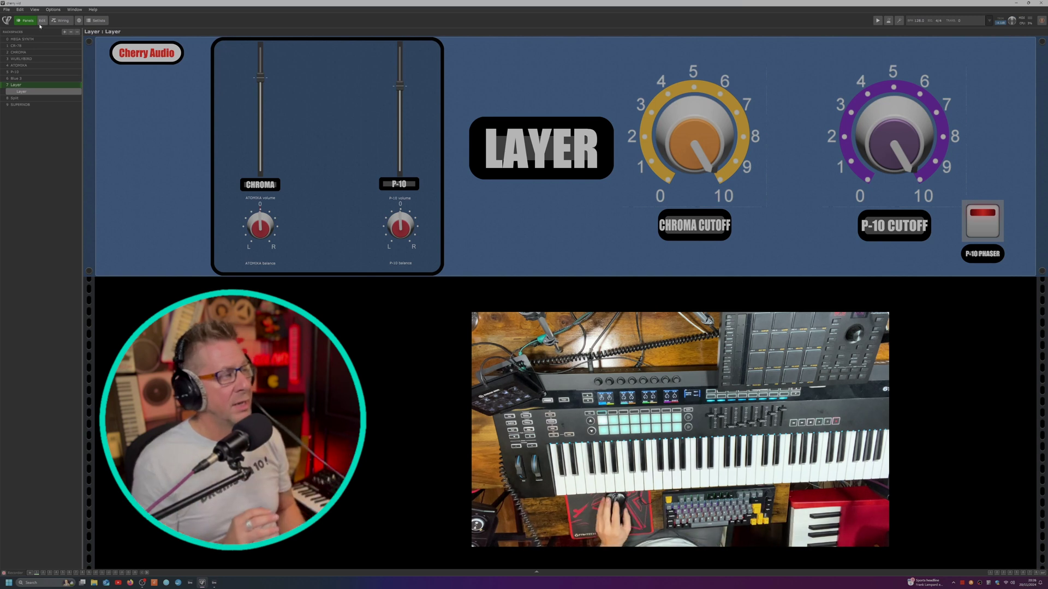
- Enter panel edit mode and select the Metal Knob from the widget palette
click(41, 21)
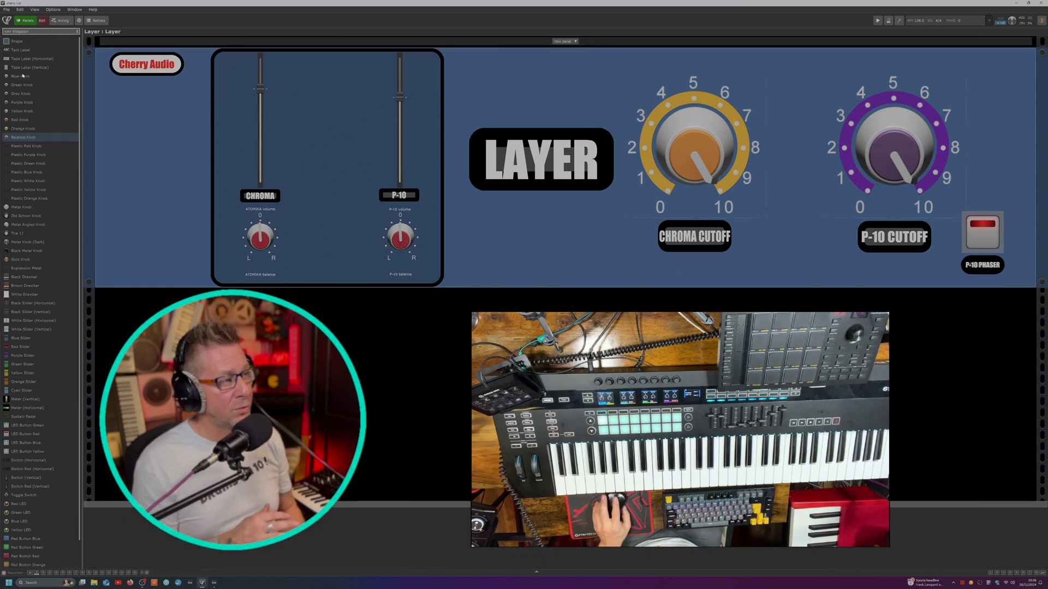
scroll(30, 155, down, 1)
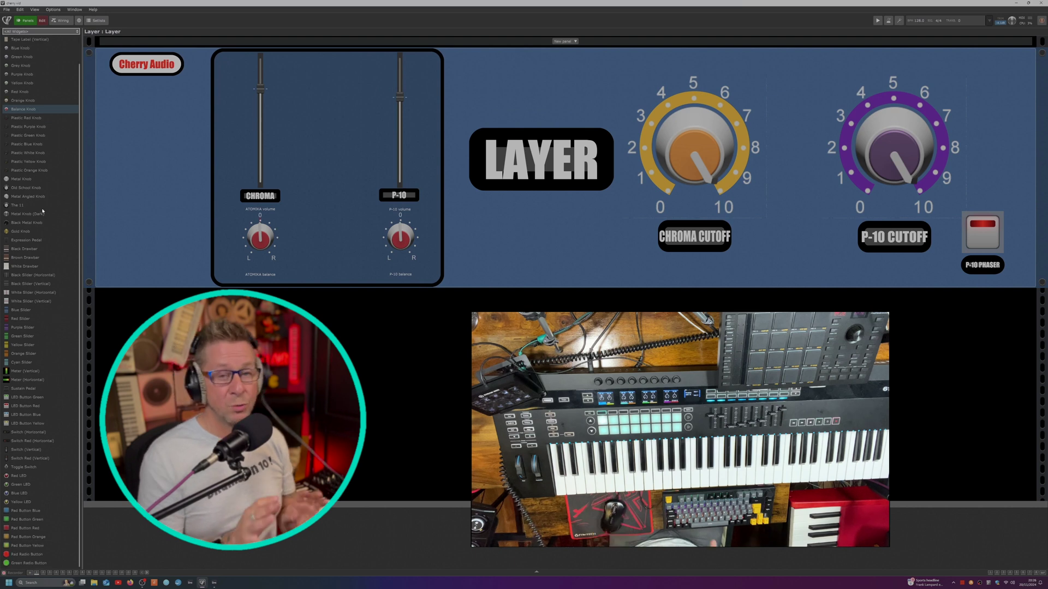
scroll(44, 216, up, 1)
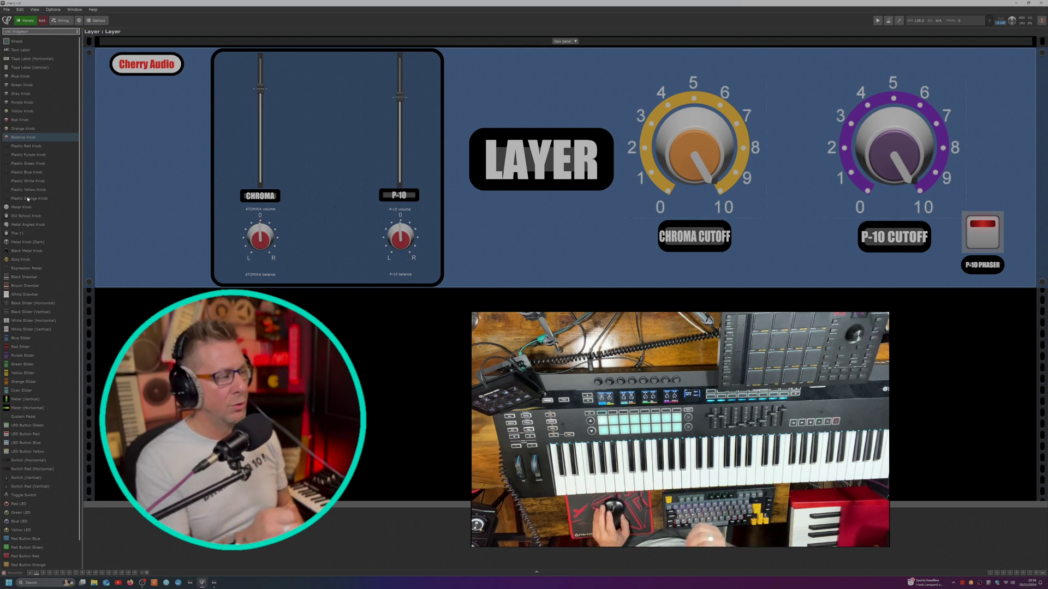
scroll(30, 218, down, 1)
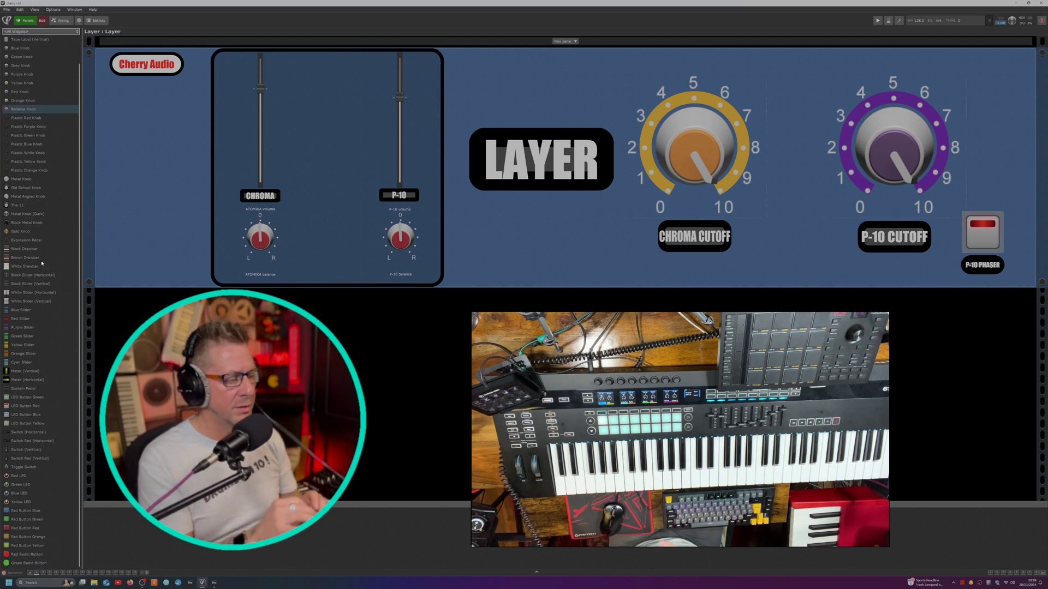
click(29, 181)
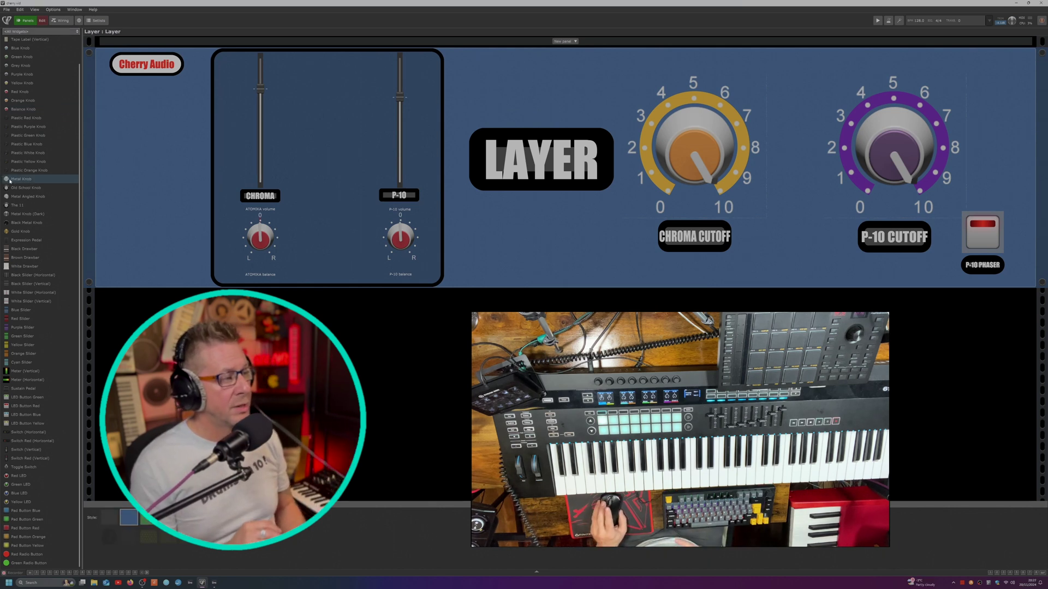
- Place a Metal Knob at the panel's left edge and MIDI-learn it to Controller 28, Channel 1
drag(10, 180, 156, 165)
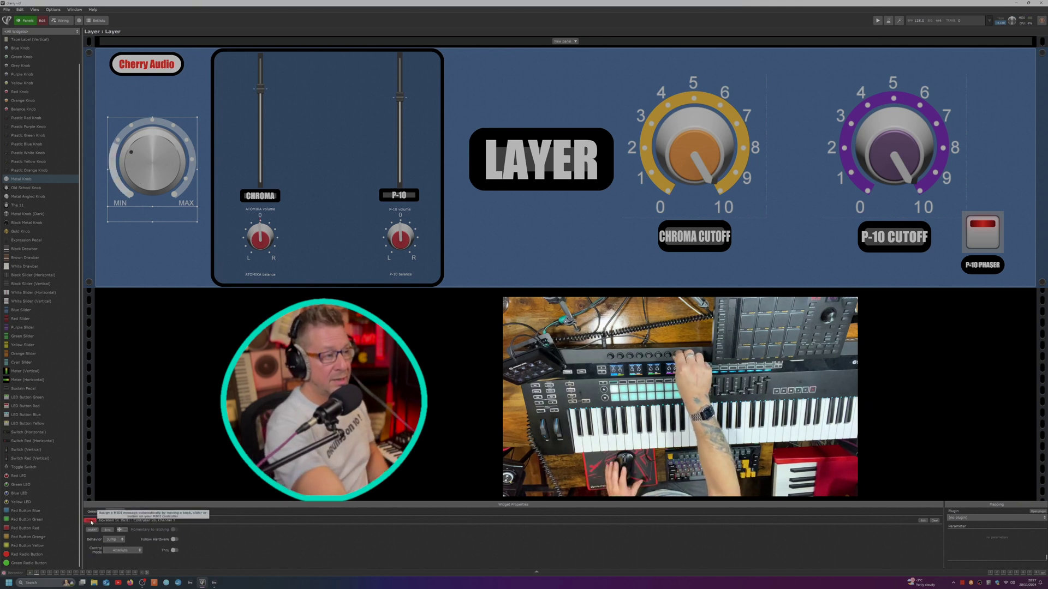
click(90, 521)
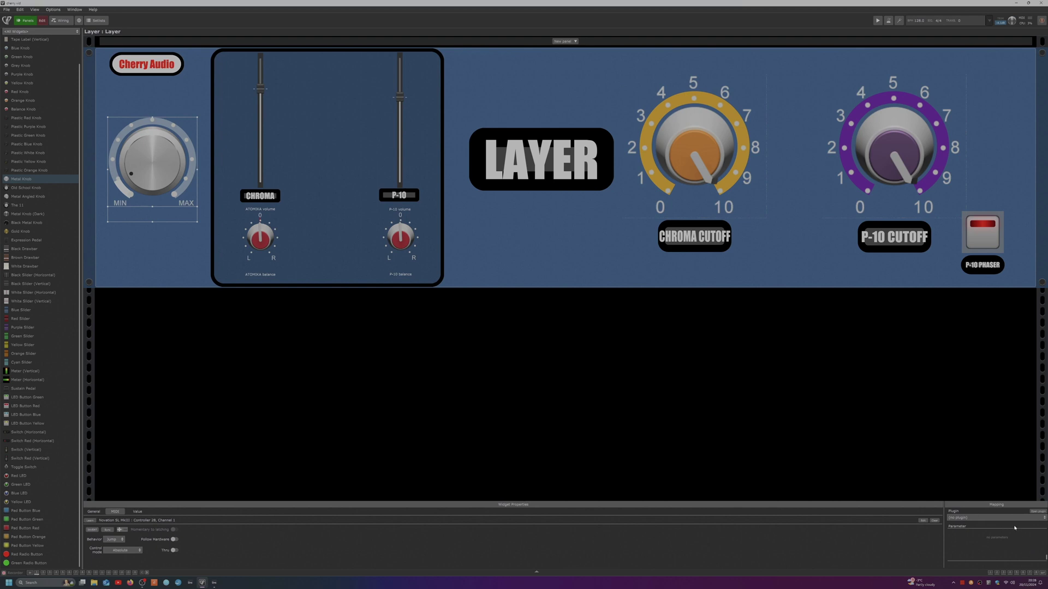
- Map the metal knob to P-10's EQ High (Upper), raising it to about 1.15 dB
click(1041, 518)
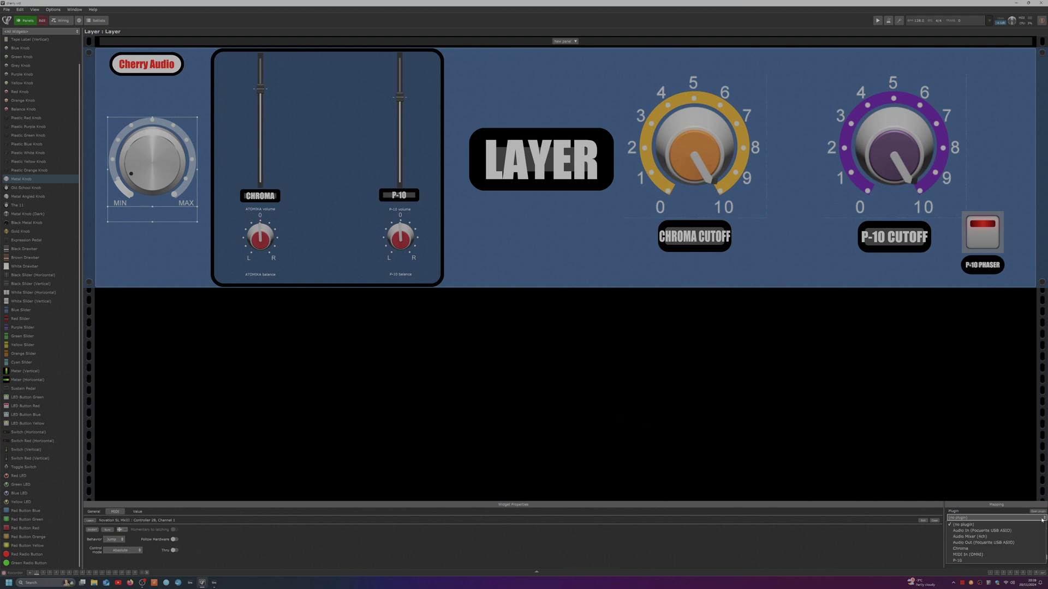
click(1026, 561)
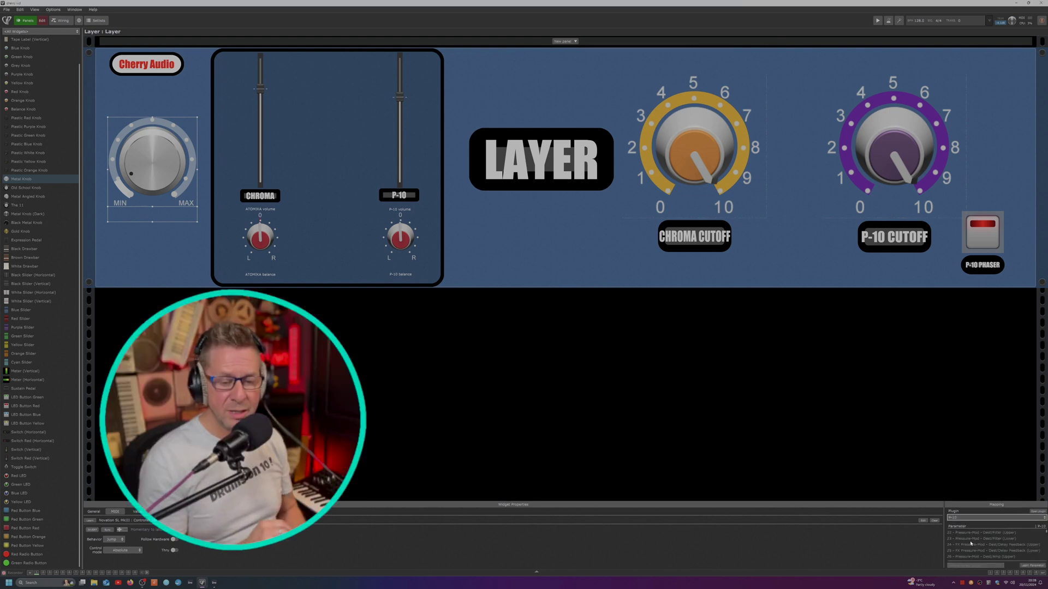
click(1038, 511)
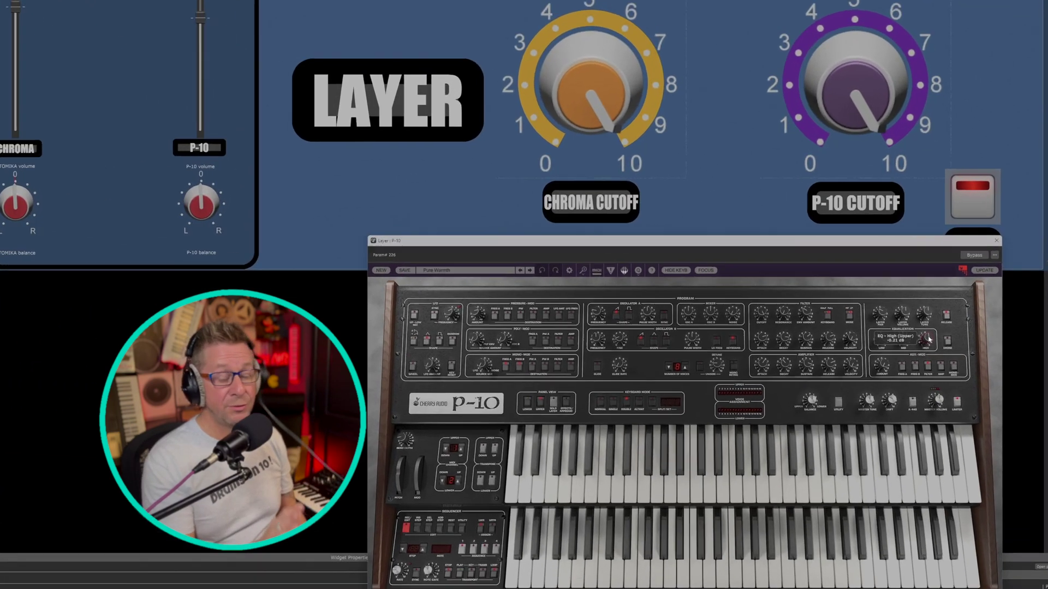
mouse_move(950, 337)
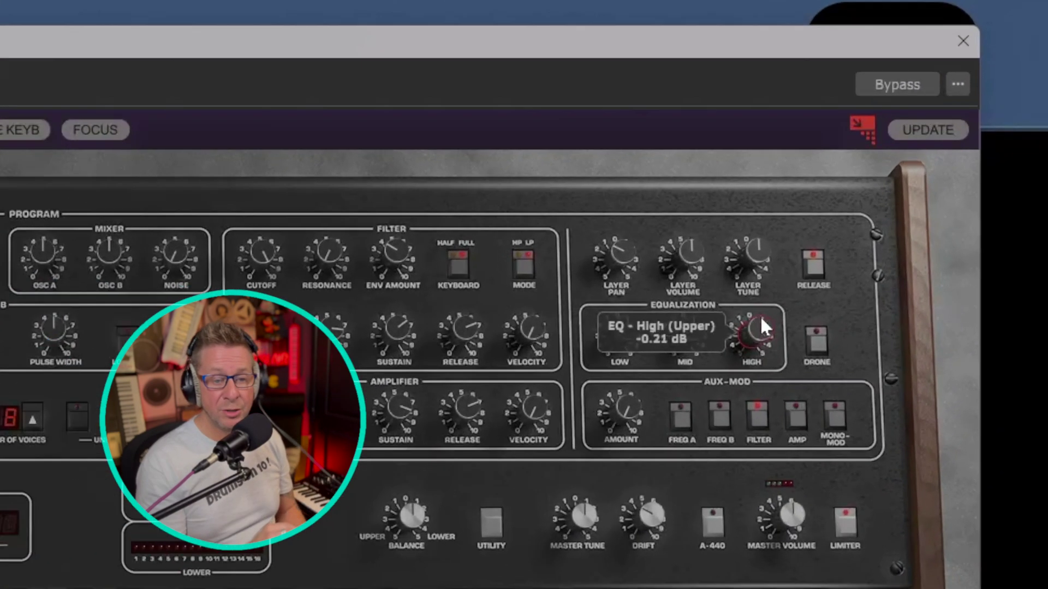
drag(763, 326, 760, 334)
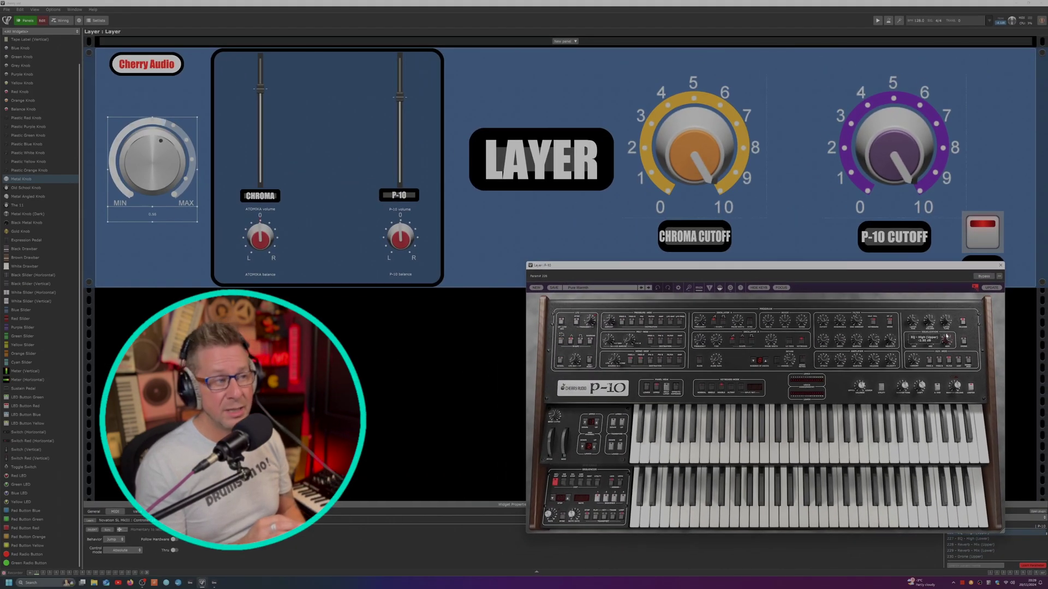
- Replace the metal knob with a horizontal tape label over Chroma at font size 108
key(Delete)
scroll(31, 174, up, 1)
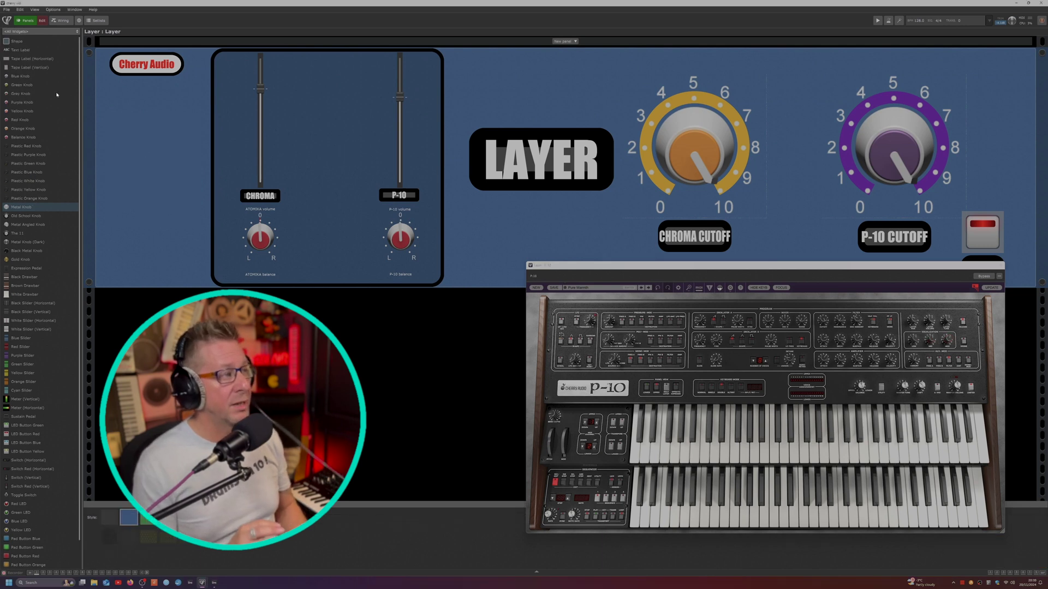
click(14, 50)
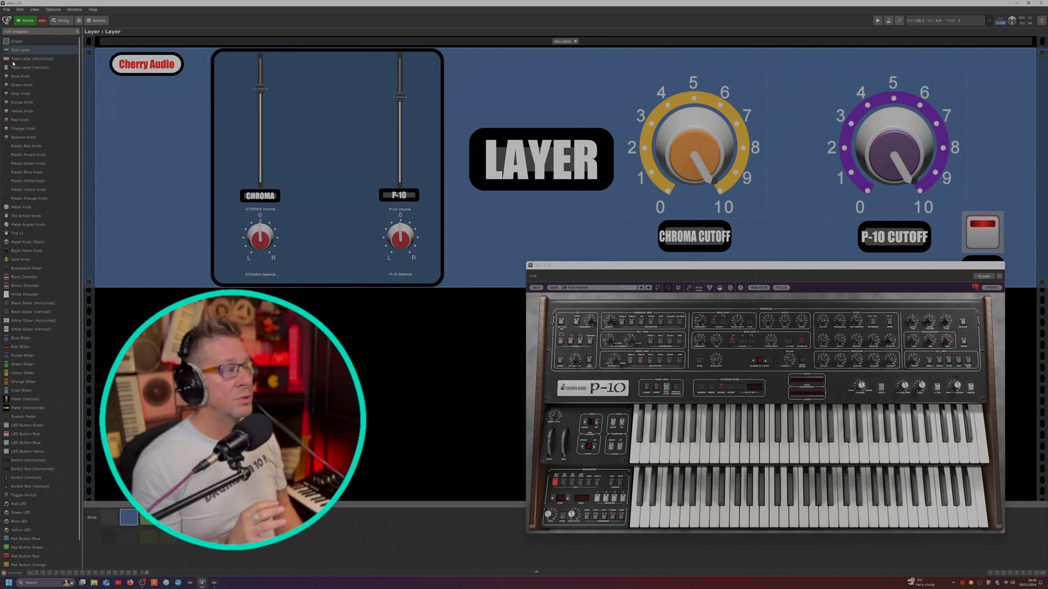
drag(5, 59, 139, 147)
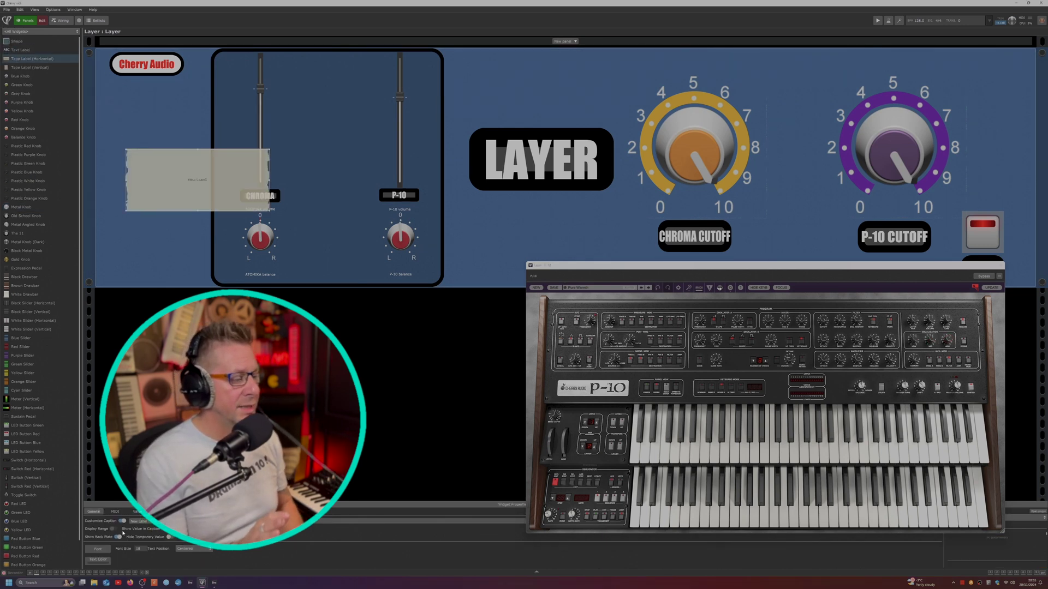
drag(139, 548, 139, 508)
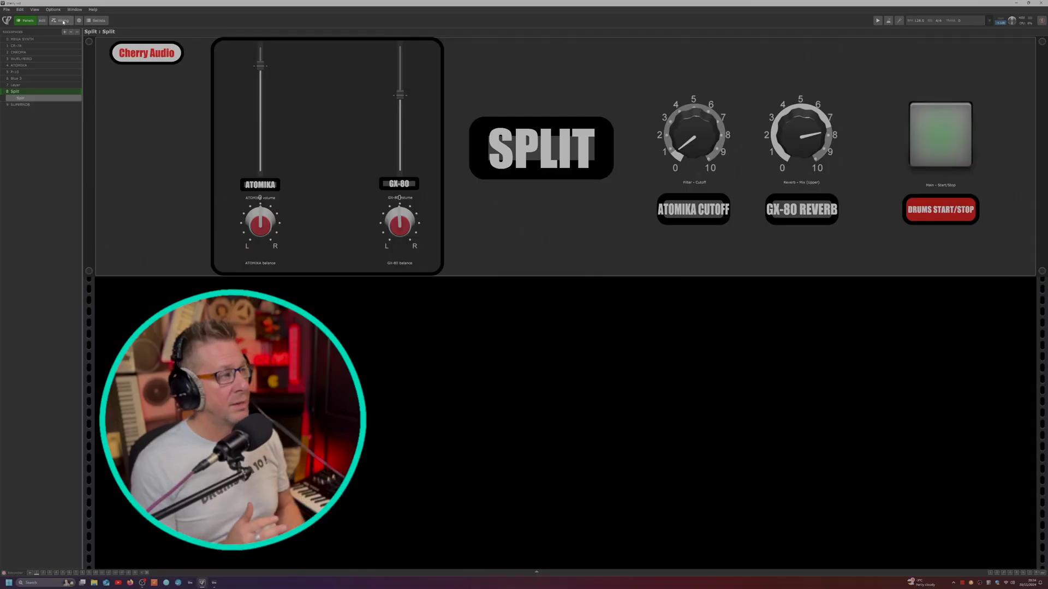
- Open both MIDI In blocks in the Split wiring and learn GX-80's split range G#2 (56) to G8 (127)
click(60, 20)
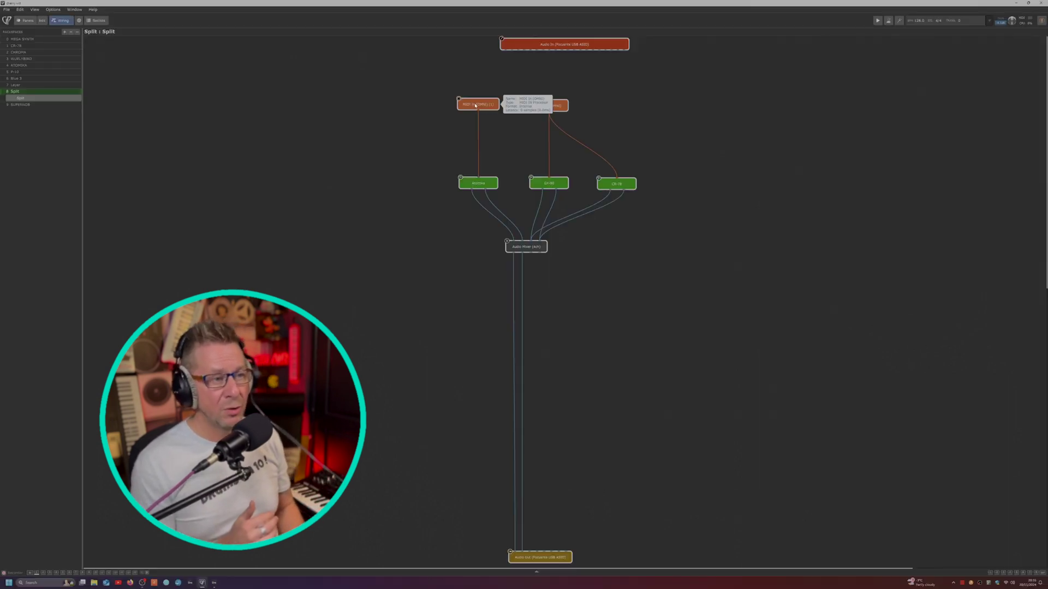
double_click(475, 105)
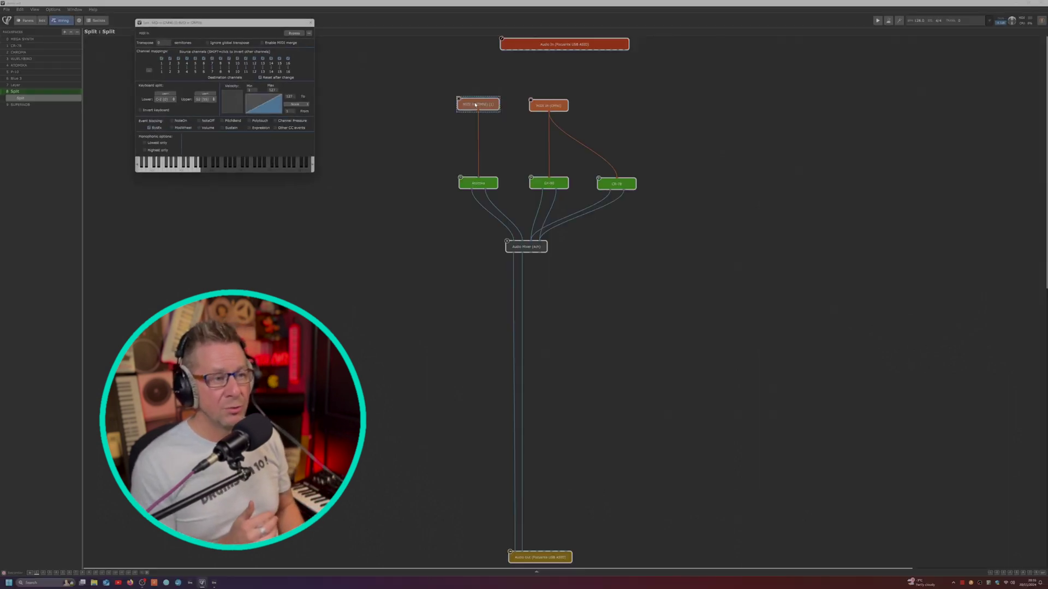
click(541, 106)
double_click(541, 107)
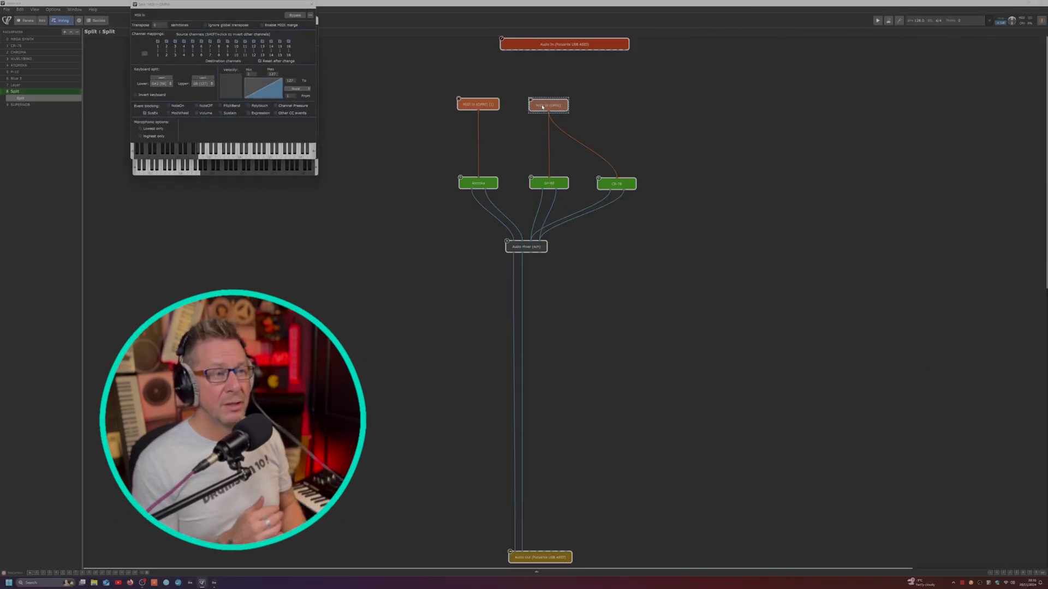
drag(248, 10, 794, 85)
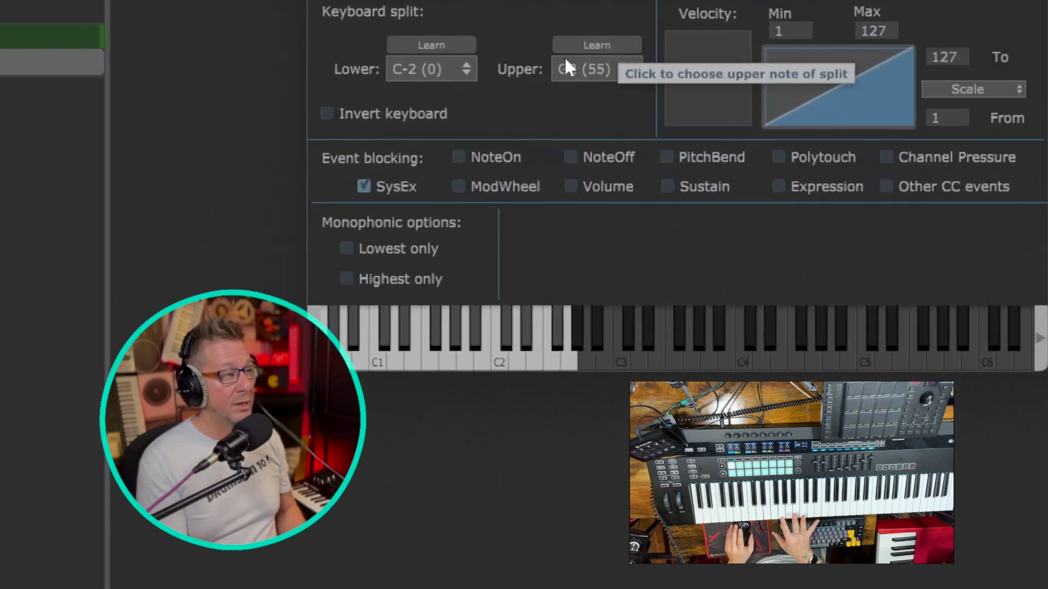
click(594, 46)
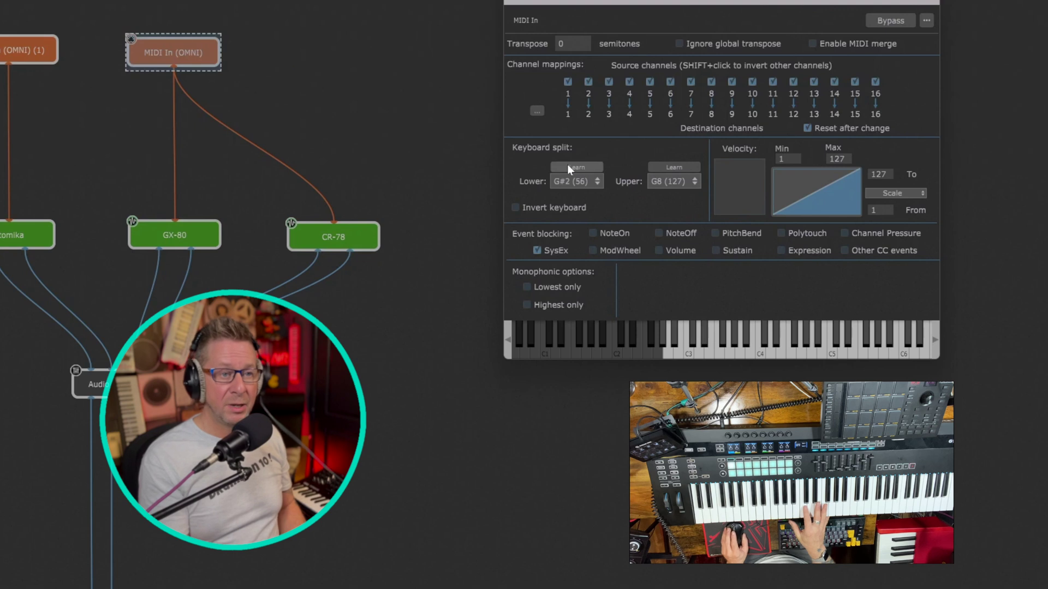
click(568, 167)
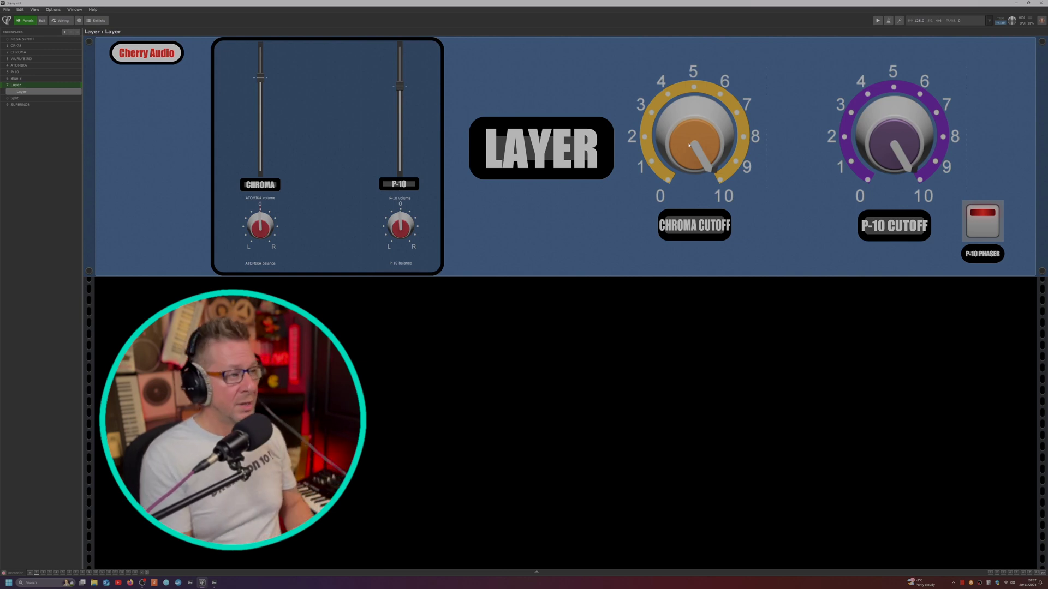
- Add a new variation named soft to the Layer rackspace
right_click(22, 92)
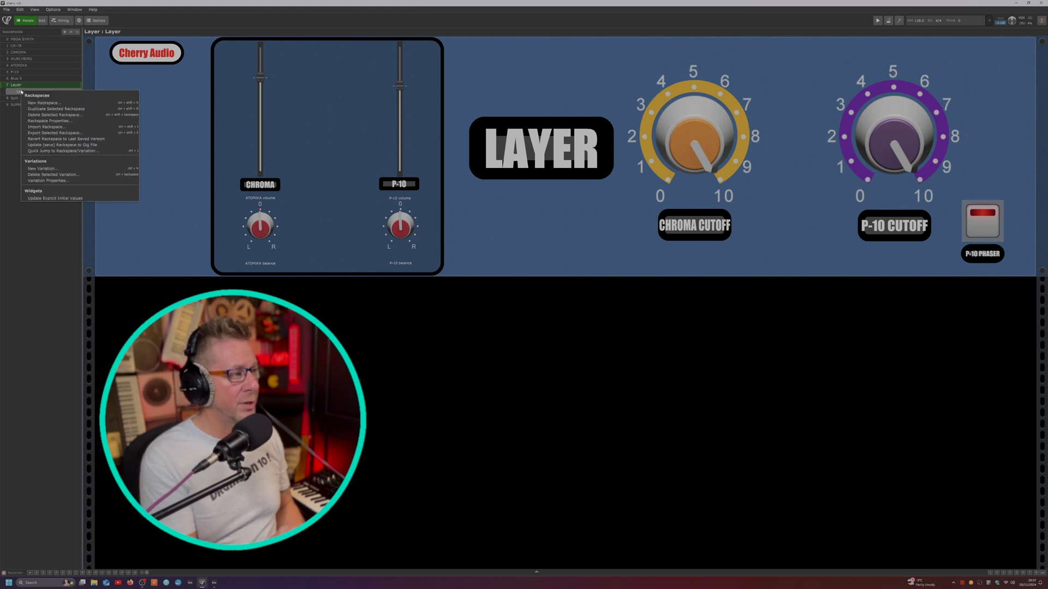
click(40, 168)
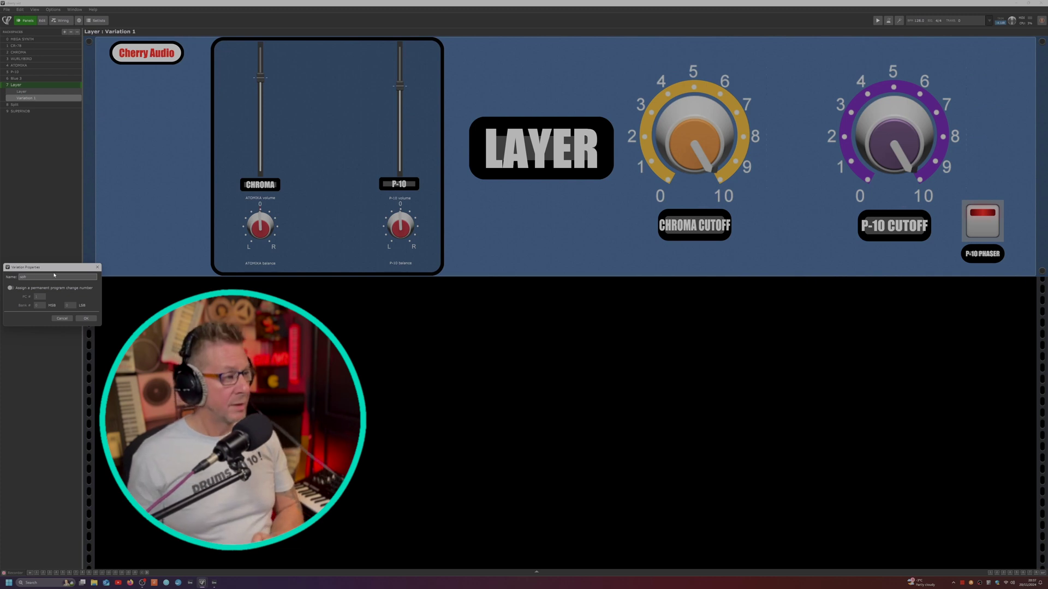
key(Return)
- Rename the original Layer variation to bright
double_click(22, 91)
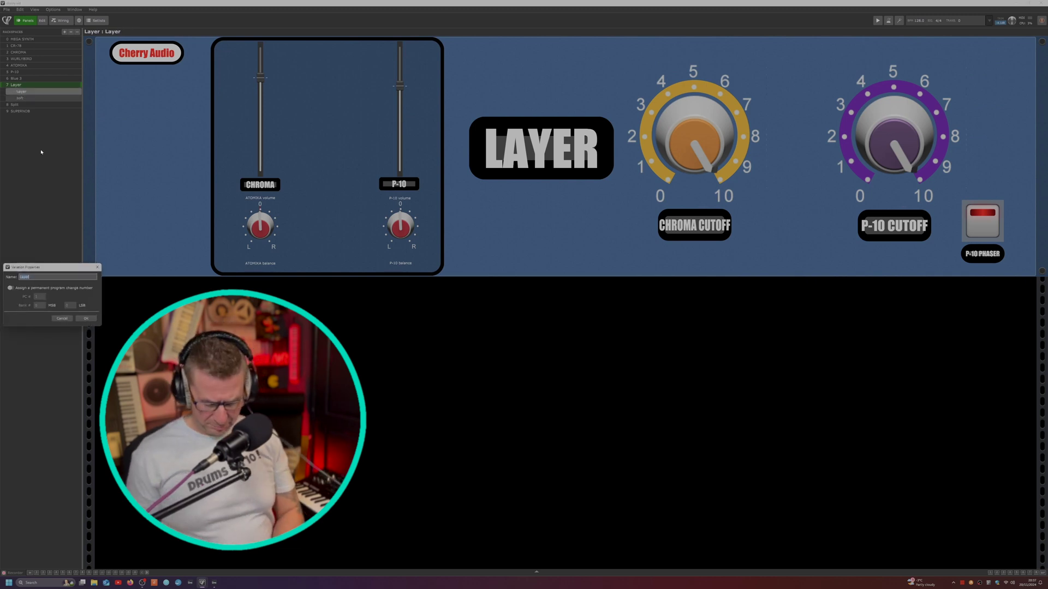
text(sright)
key(Return)
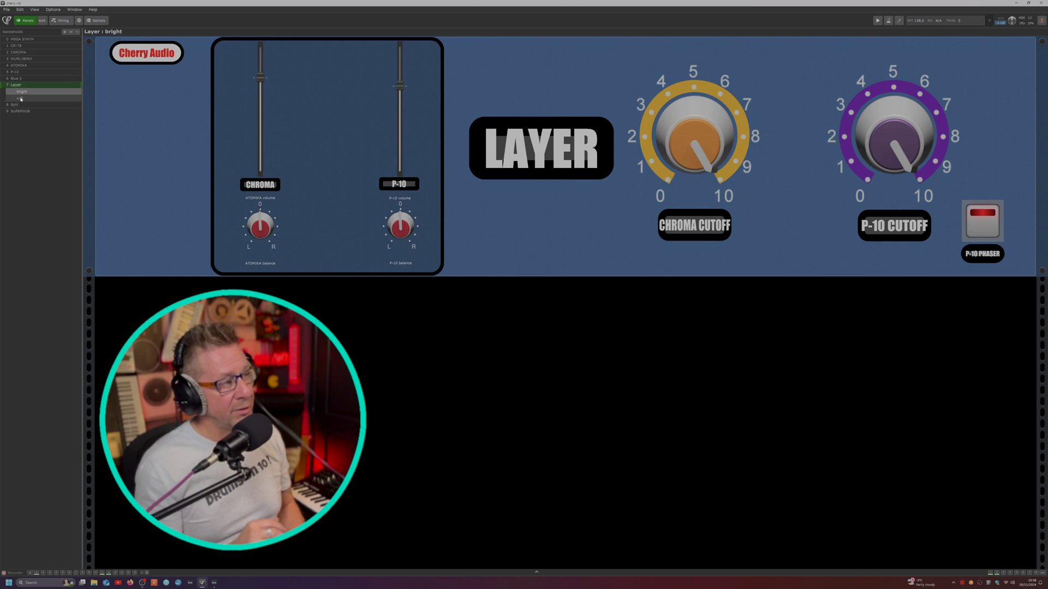
- In Layer's soft variation, turn off the P-10 phaser and nudge the P-10 and ATOMIKA balances
click(21, 98)
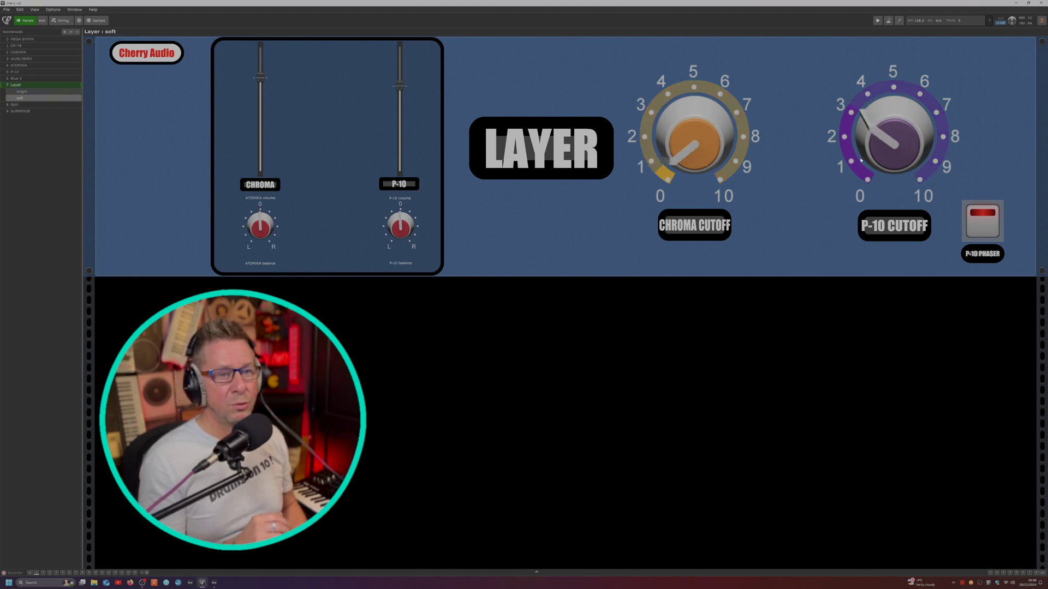
click(980, 221)
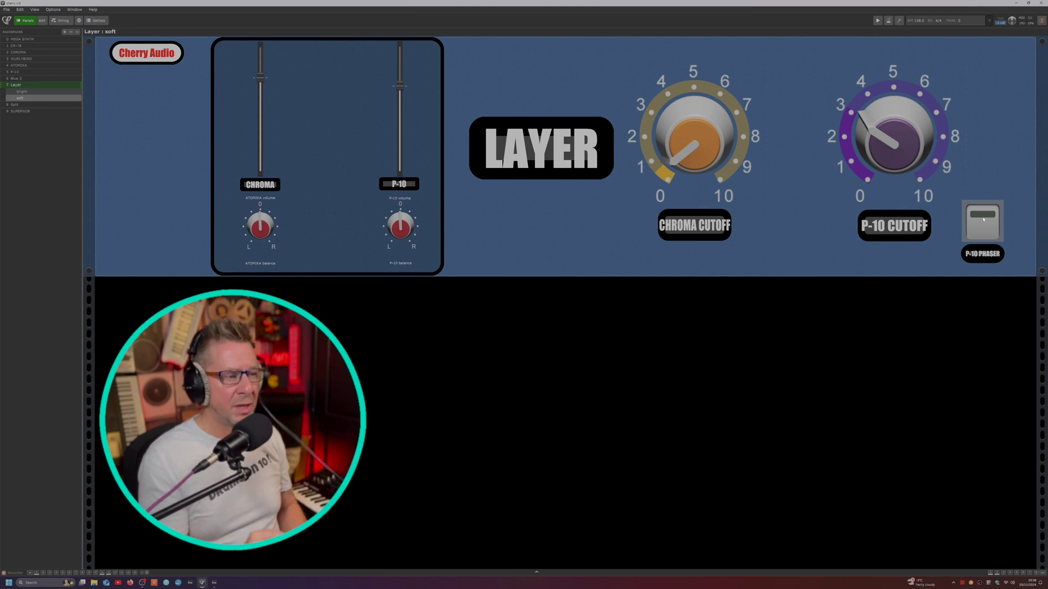
drag(406, 230, 400, 218)
drag(257, 227, 255, 236)
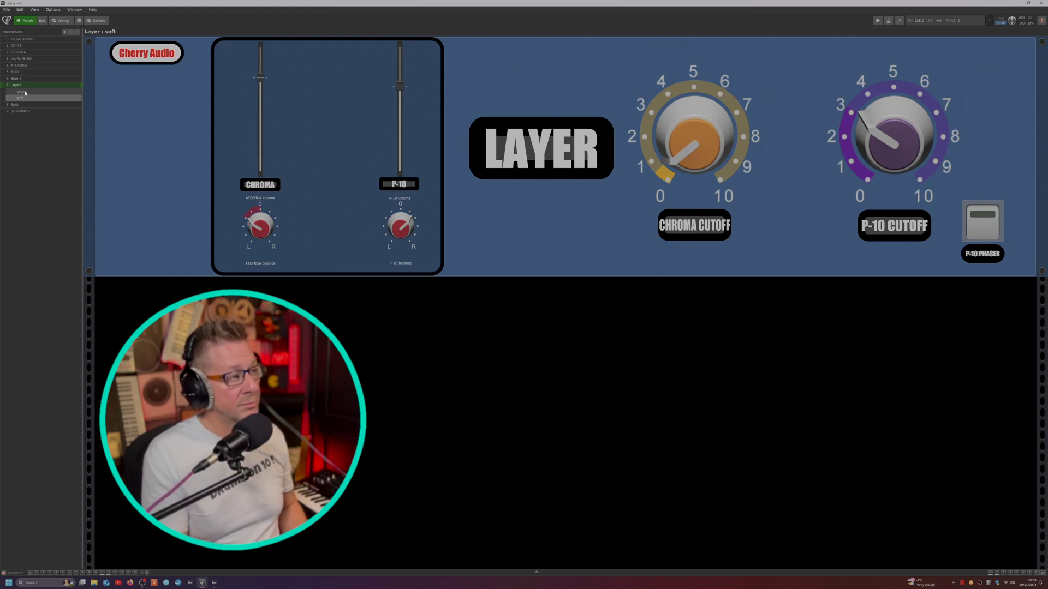
- Compare Layer's bright and soft variations, then bring up the MEGA SYNTH Bright rackspace
click(25, 93)
click(18, 99)
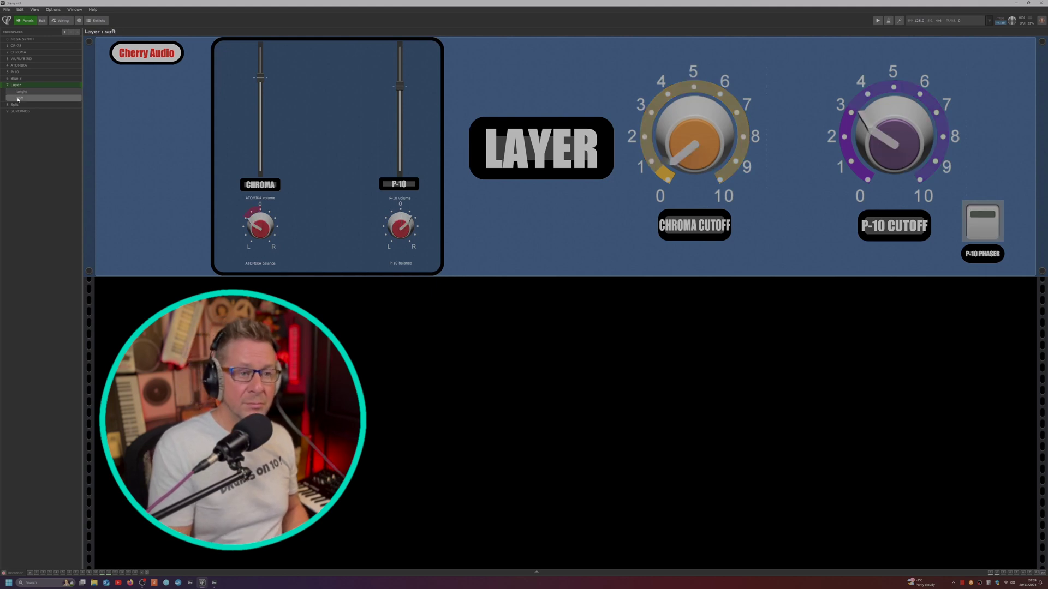
click(20, 92)
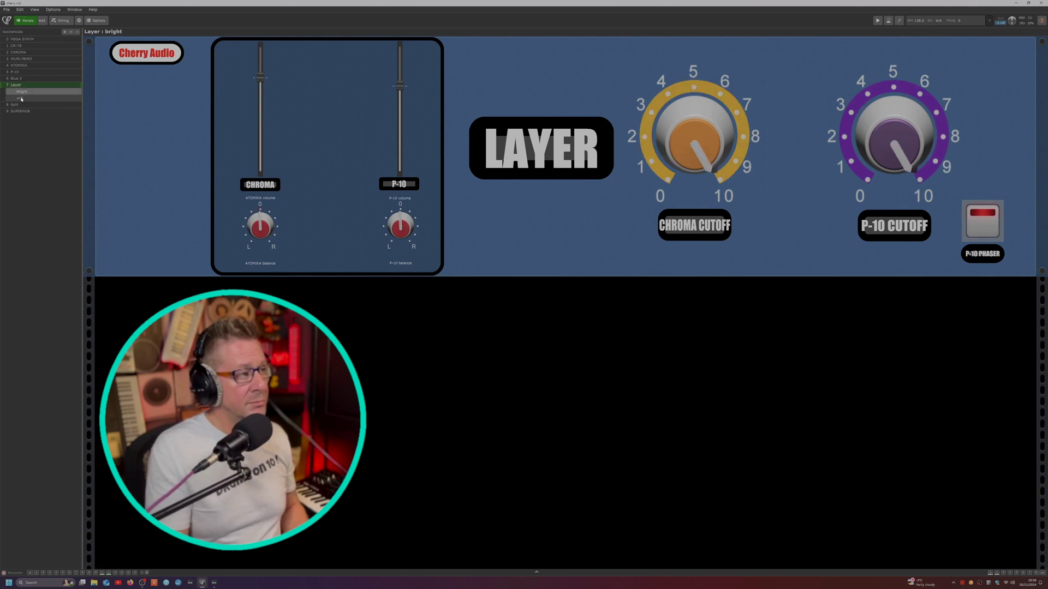
click(22, 99)
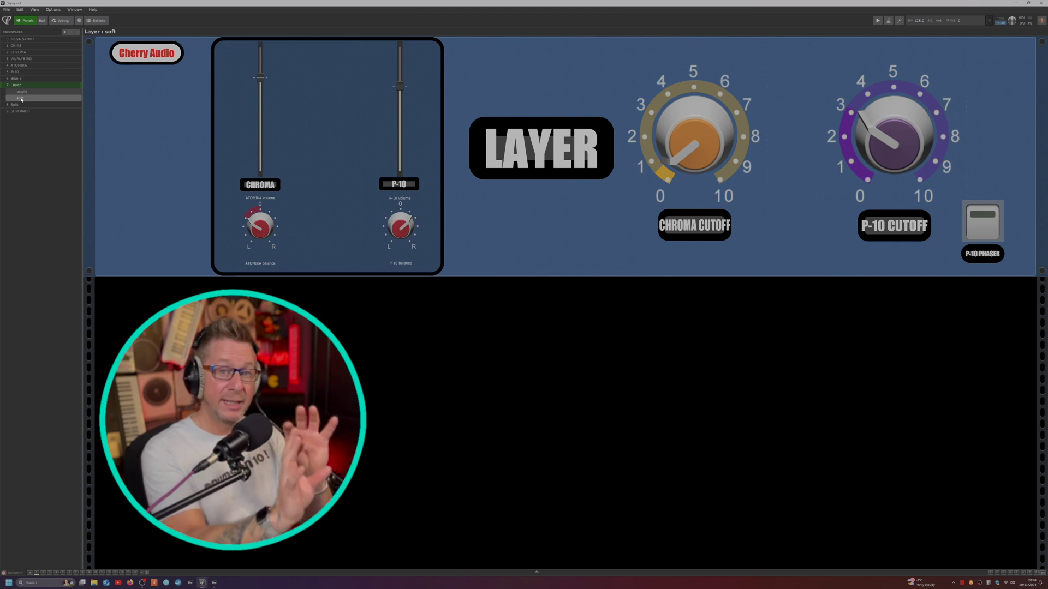
click(26, 40)
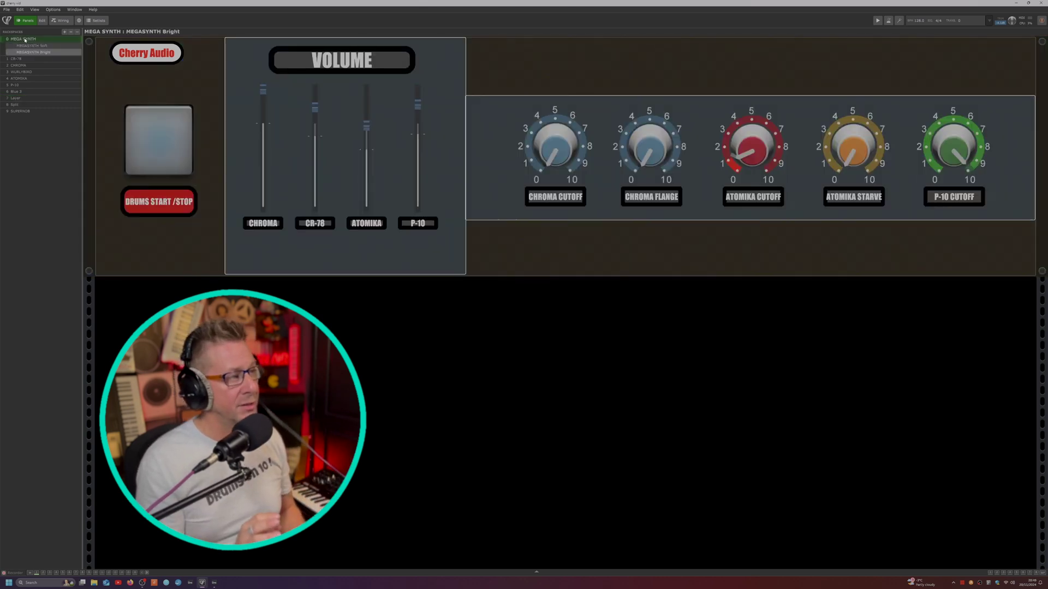
- In MEGA SYNTH's wiring view, reposition the Chroma block and move CR-78 down out of the way
click(66, 24)
drag(327, 204, 415, 212)
drag(241, 209, 341, 211)
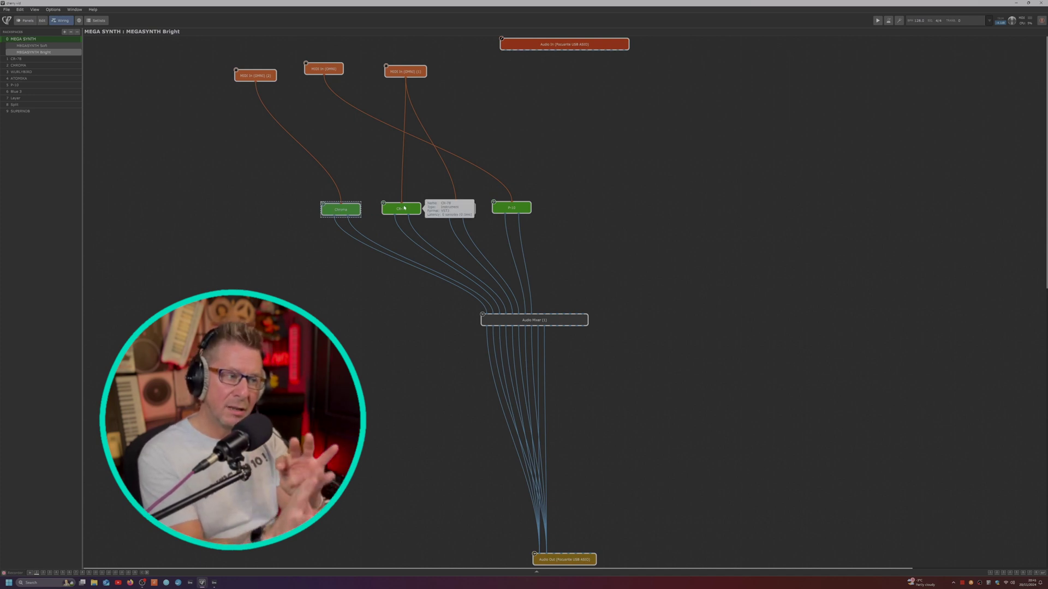
drag(403, 208, 368, 315)
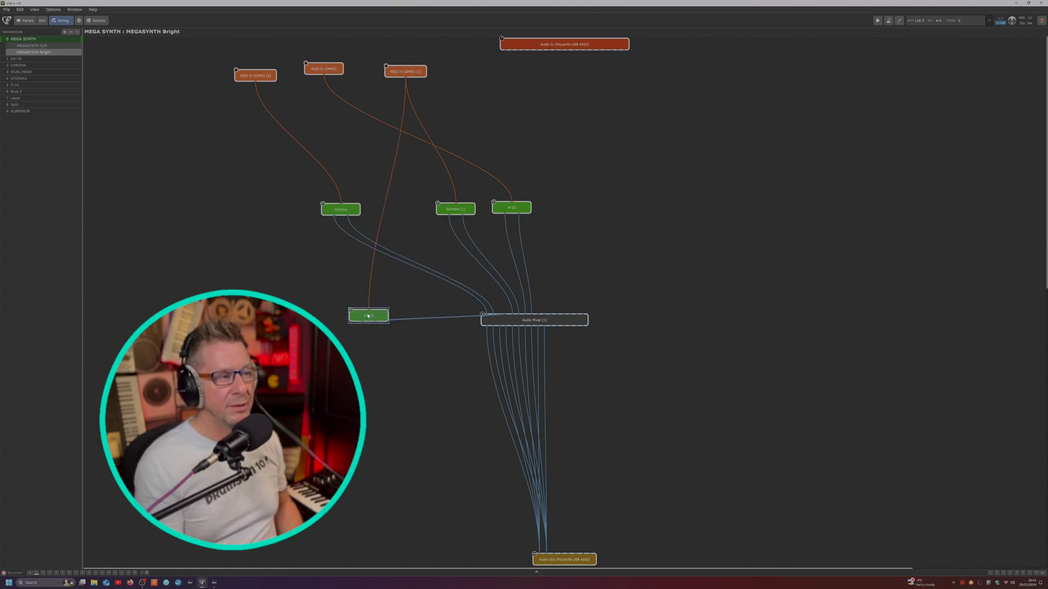
- Save the MIDI In, Chroma, Atomika and P-10 blocks as the favorite 'humungertroid patch'
drag(210, 72, 408, 140)
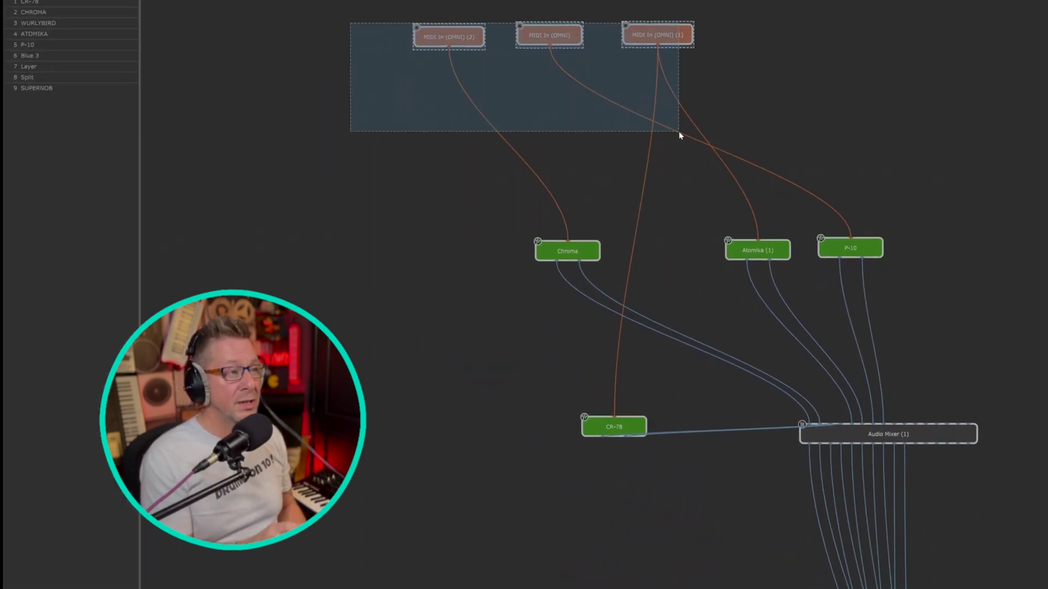
drag(679, 131, 890, 264)
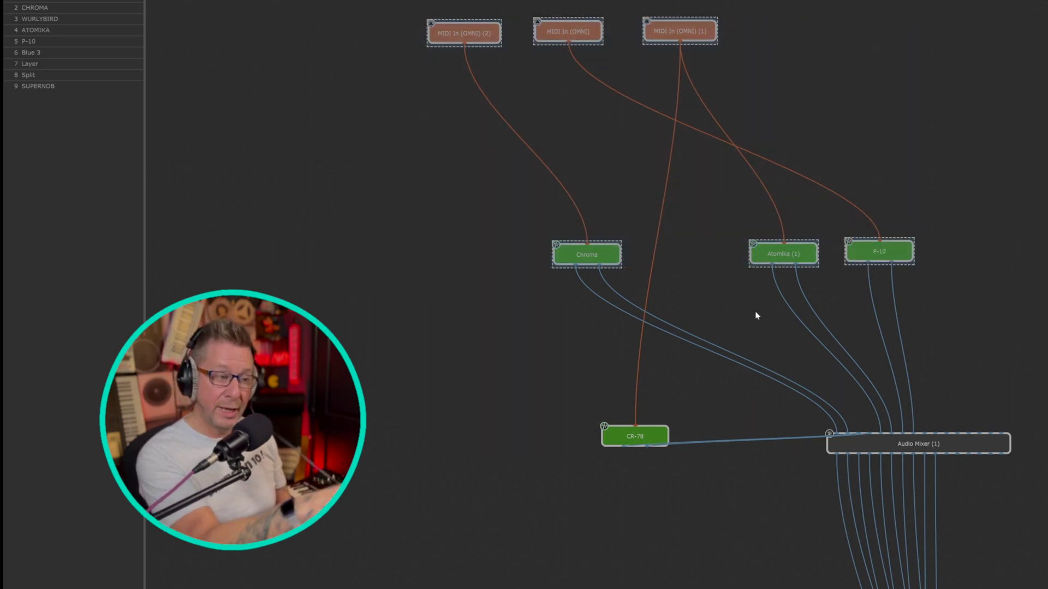
right_click(774, 253)
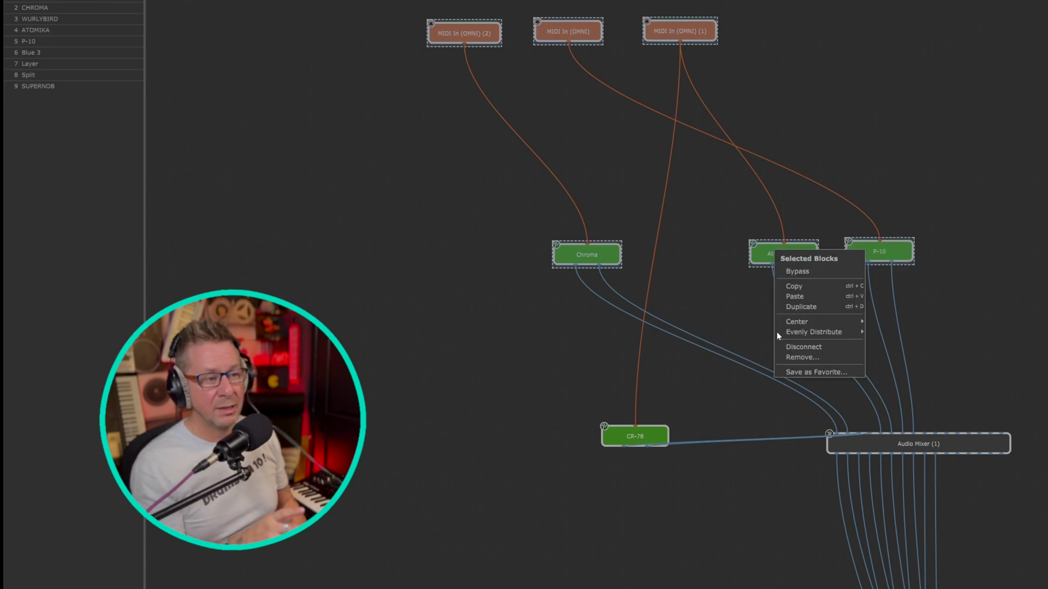
click(807, 373)
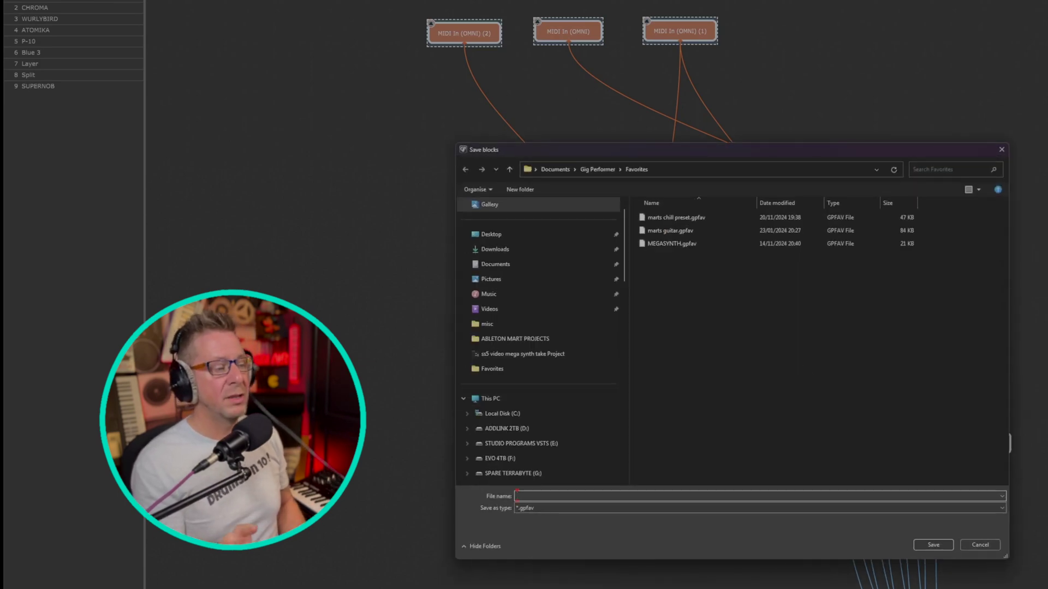
text(humungertroid patch 1)
key(BackSpace)
click(930, 544)
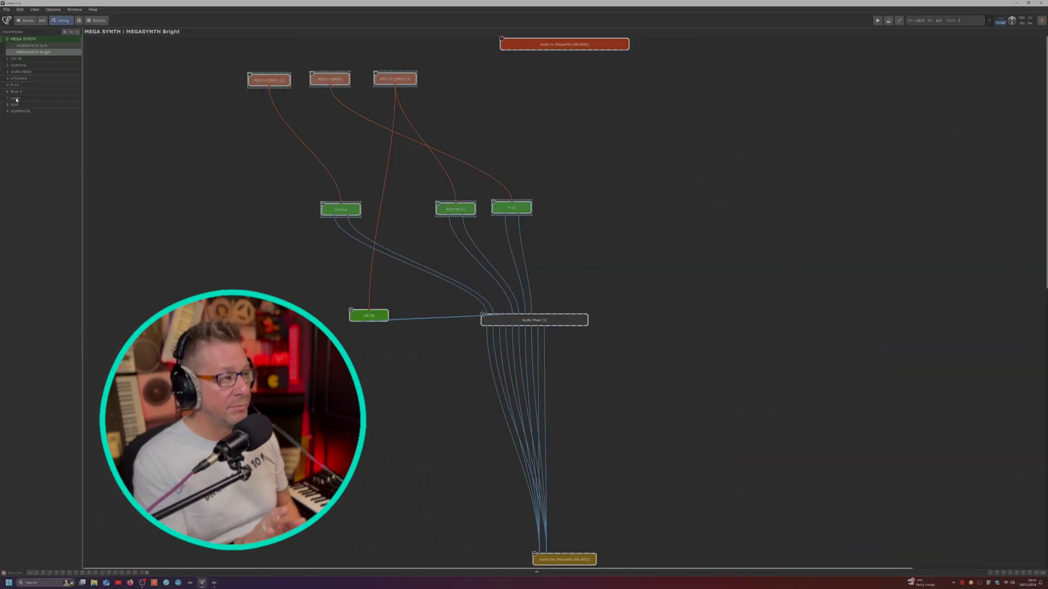
- In the Layer rackspace, delete the old MIDI In, Chroma and P-10 blocks
click(16, 98)
drag(429, 96, 601, 196)
key(Delete)
click(511, 303)
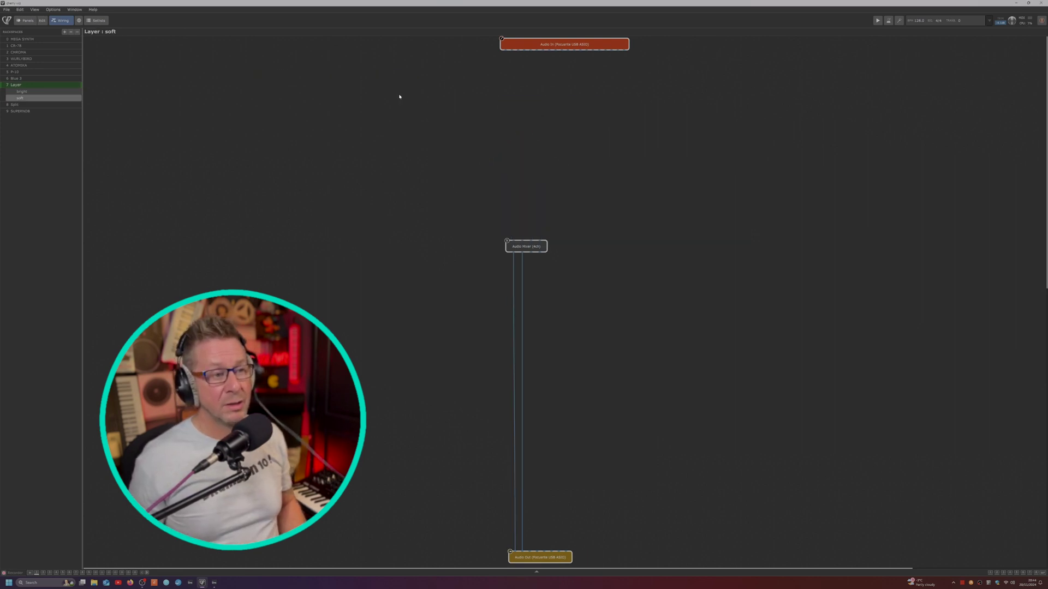
- Insert the humungertroid patch favorite and connect its P-10 outputs to the Audio Mixer
right_click(528, 131)
mouse_move(581, 165)
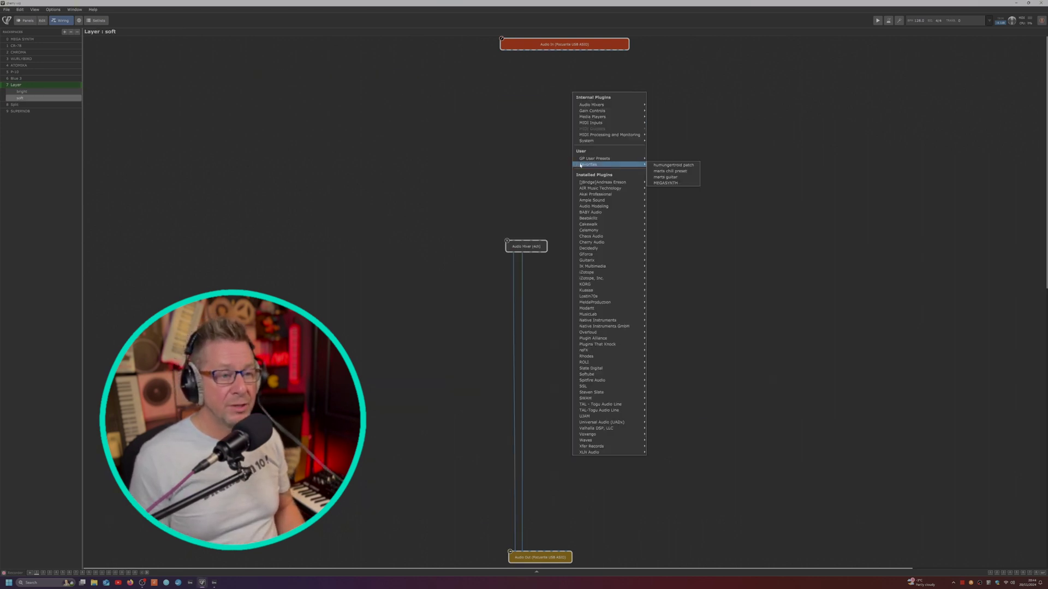
click(660, 165)
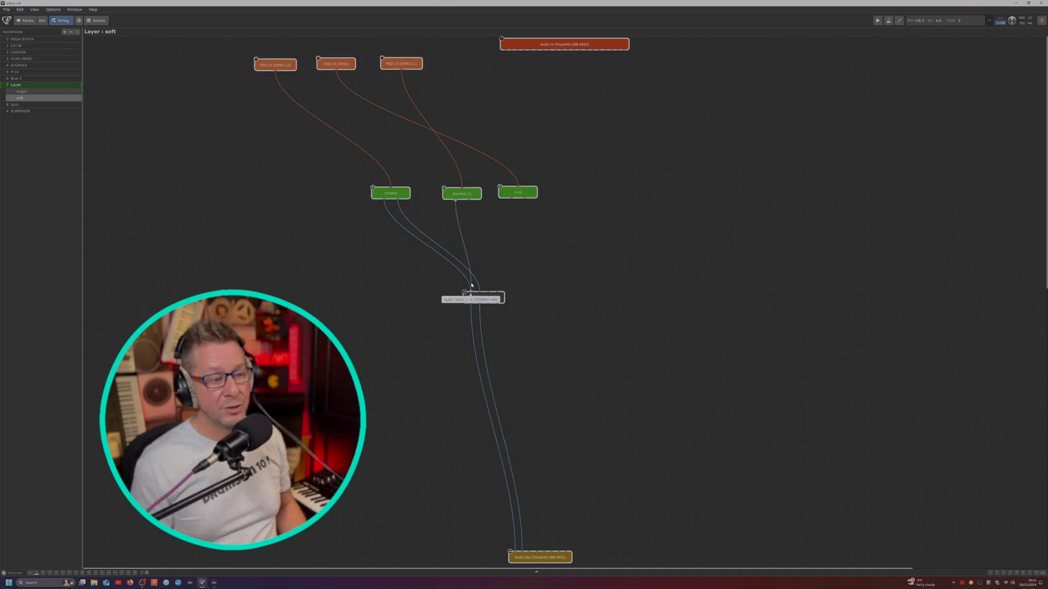
drag(511, 199, 494, 293)
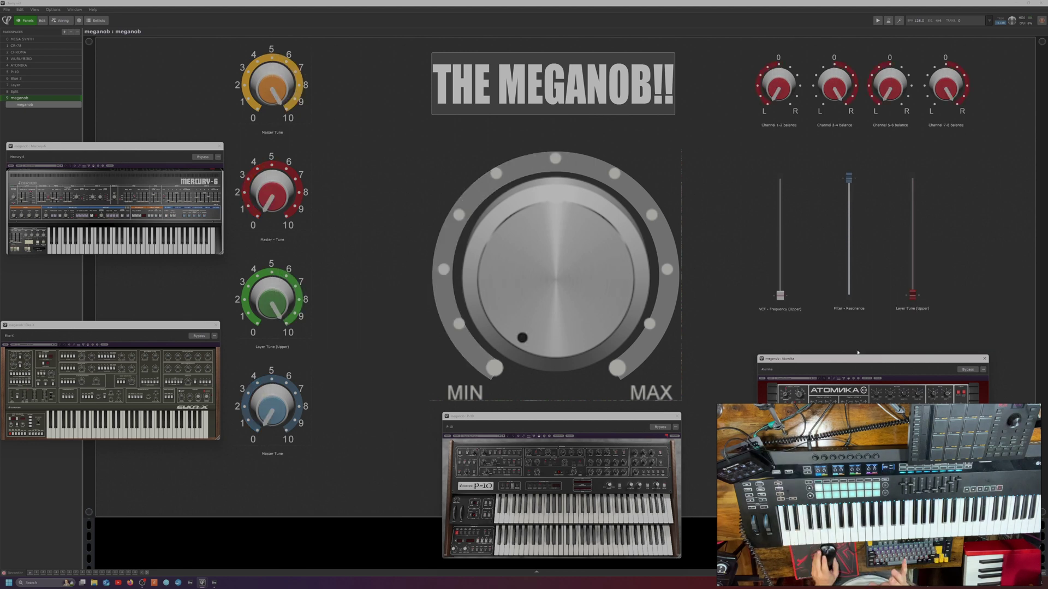
- Turn the Meganob master knob so the linked tune knobs, balances and filter sliders move together
drag(773, 295, 772, 290)
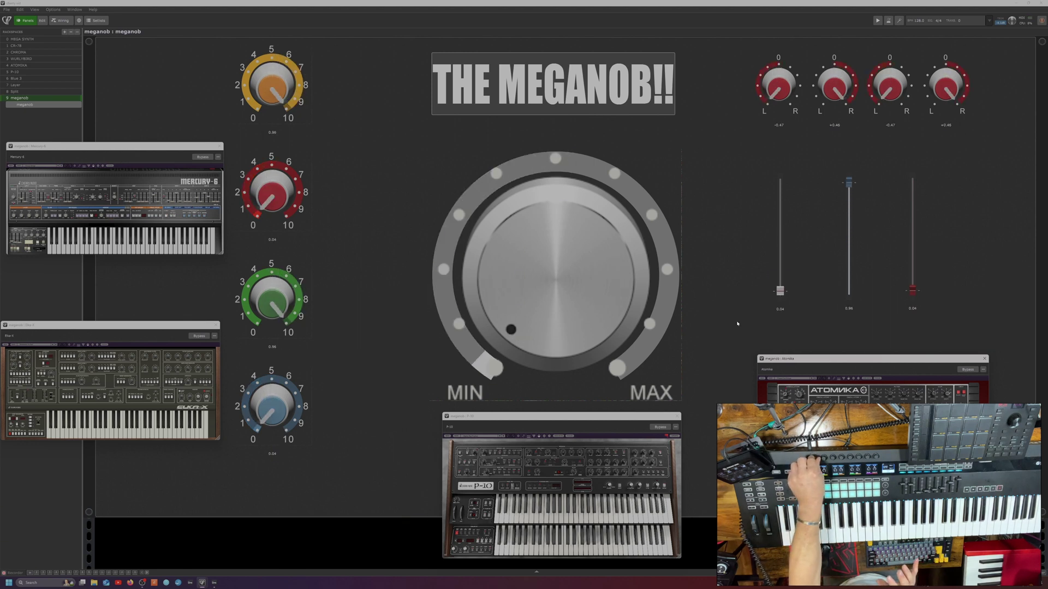